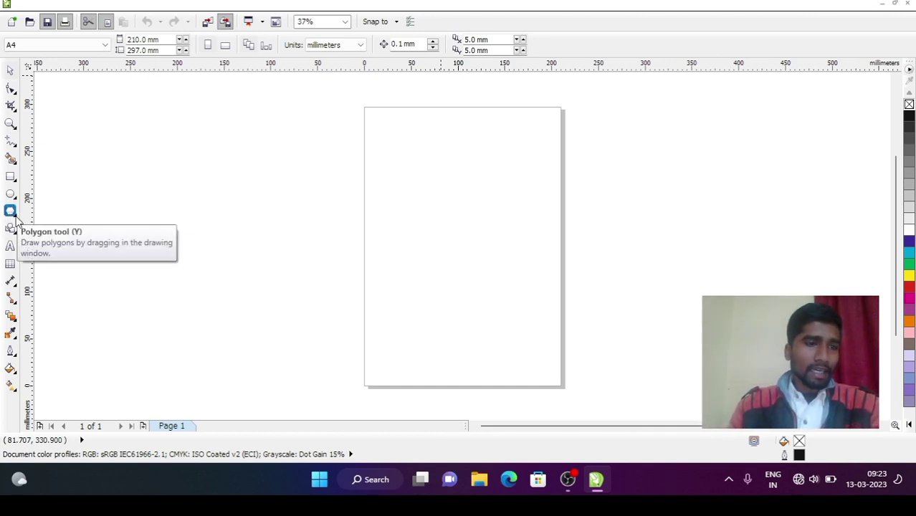
- Draw a five-pointed star about 183 mm wide and 199 mm tall on the page and set its outline width to 1.5 mm
{"action": "left_click", "coordinate": [17, 220]}
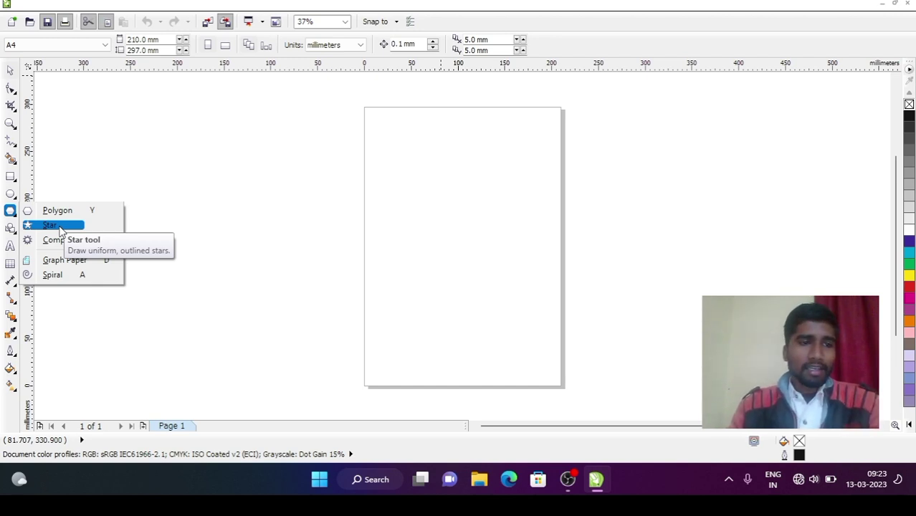
{"action": "left_click", "coordinate": [50, 225]}
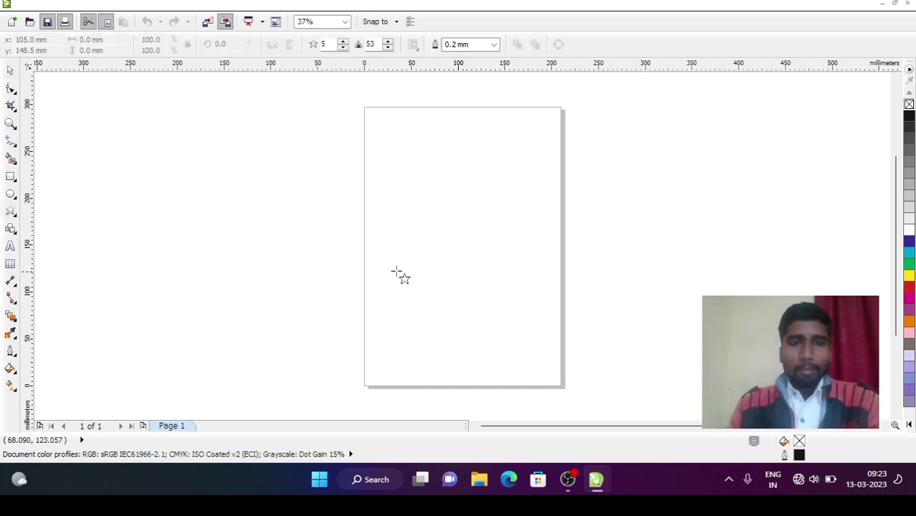
{"action": "left_click_drag", "start_coordinate": [393, 134], "coordinate": [583, 359]}
{"action": "left_click_drag", "start_coordinate": [477, 228], "coordinate": [459, 228]}
{"action": "left_click_drag", "start_coordinate": [361, 122], "coordinate": [377, 138]}
{"action": "left_click_drag", "start_coordinate": [469, 235], "coordinate": [455, 223]}
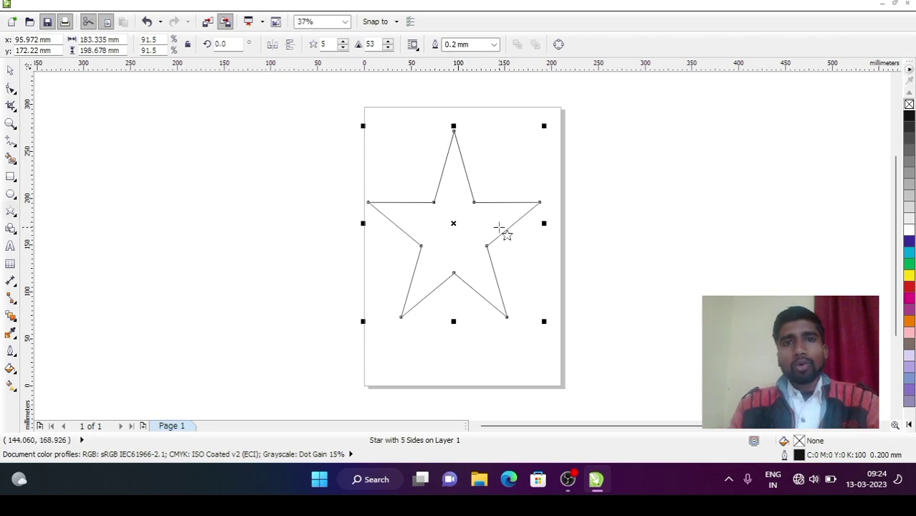
{"action": "left_click", "coordinate": [494, 44]}
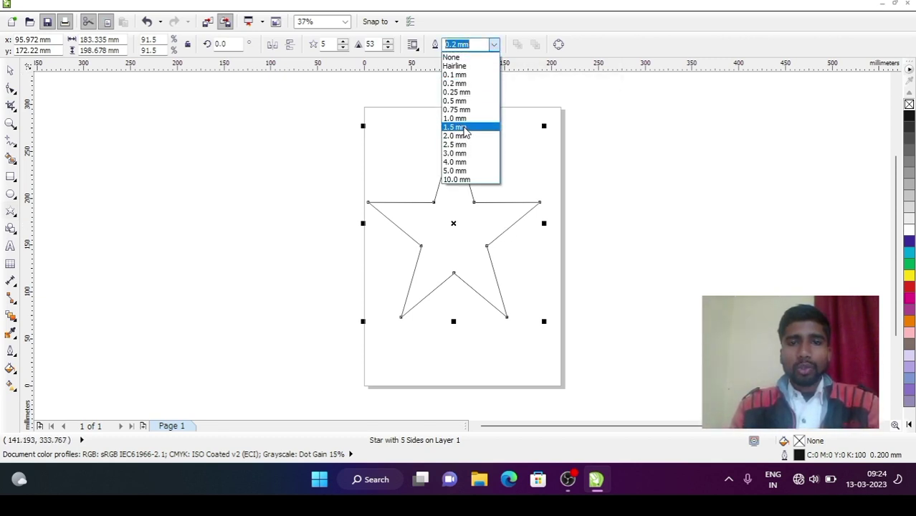
{"action": "left_click", "coordinate": [462, 127]}
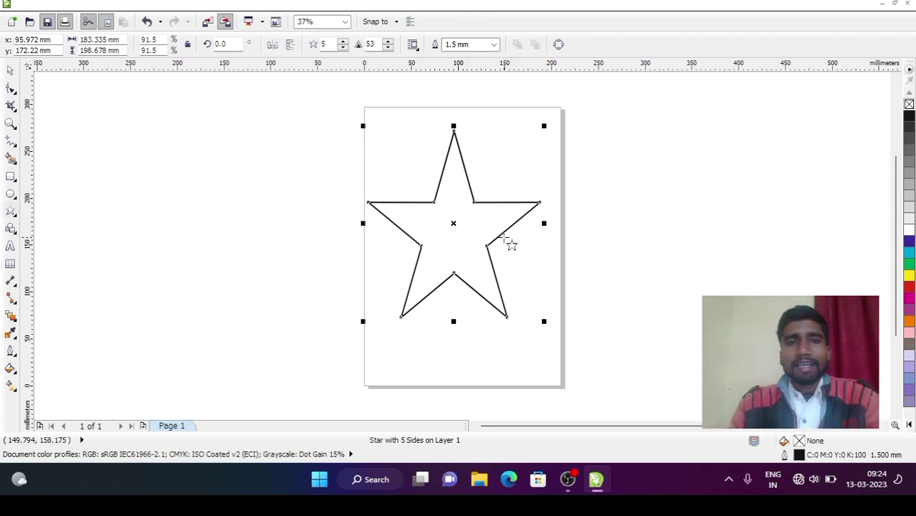
- Try sharper and blunter points on the star and set its sharpness to 59
{"action": "left_click", "coordinate": [390, 41]}
{"action": "left_click", "coordinate": [389, 41]}
{"action": "left_click", "coordinate": [390, 42]}
{"action": "left_click", "coordinate": [389, 42]}
{"action": "left_click", "coordinate": [390, 41]}
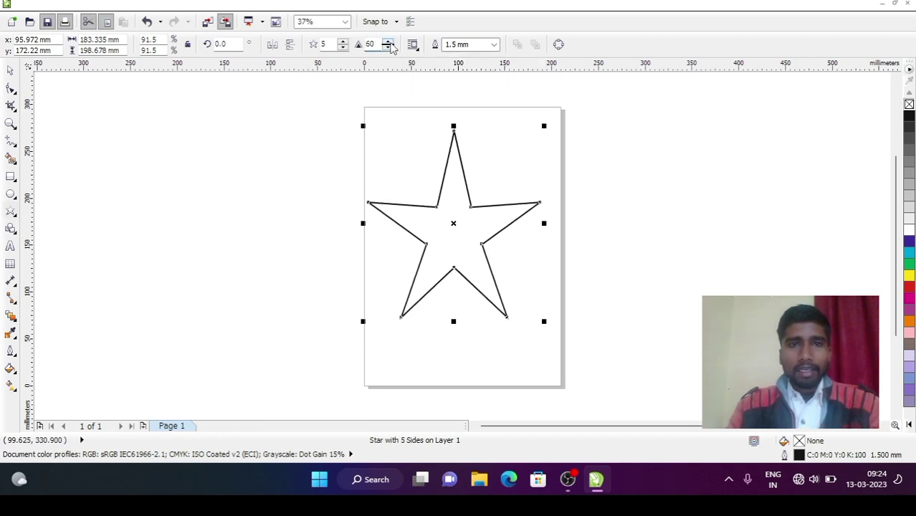
{"action": "left_click", "coordinate": [388, 47]}
{"action": "left_click", "coordinate": [388, 47]}
{"action": "left_click", "coordinate": [388, 47]}
{"action": "left_click", "coordinate": [388, 47]}
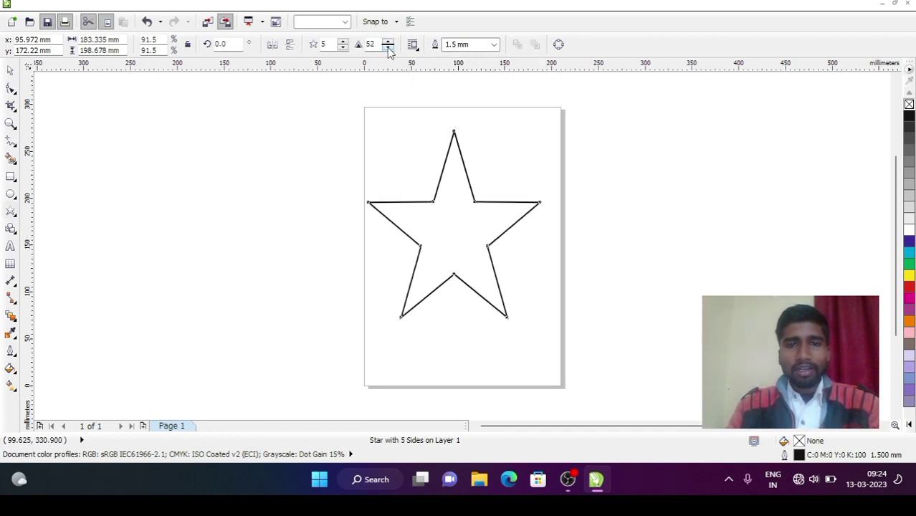
{"action": "left_click", "coordinate": [388, 48]}
{"action": "left_click", "coordinate": [388, 48]}
{"action": "left_click", "coordinate": [388, 47]}
{"action": "left_click", "coordinate": [388, 47]}
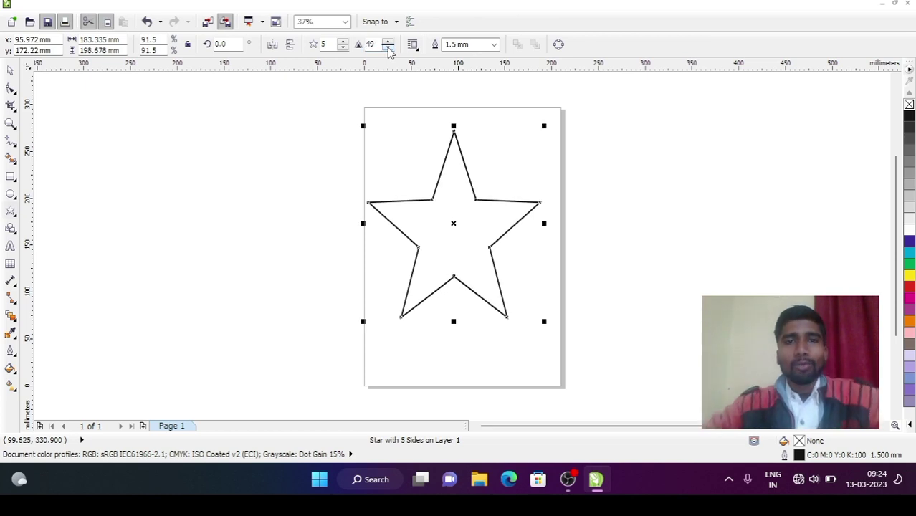
{"action": "left_click", "coordinate": [388, 42]}
{"action": "left_click", "coordinate": [388, 42]}
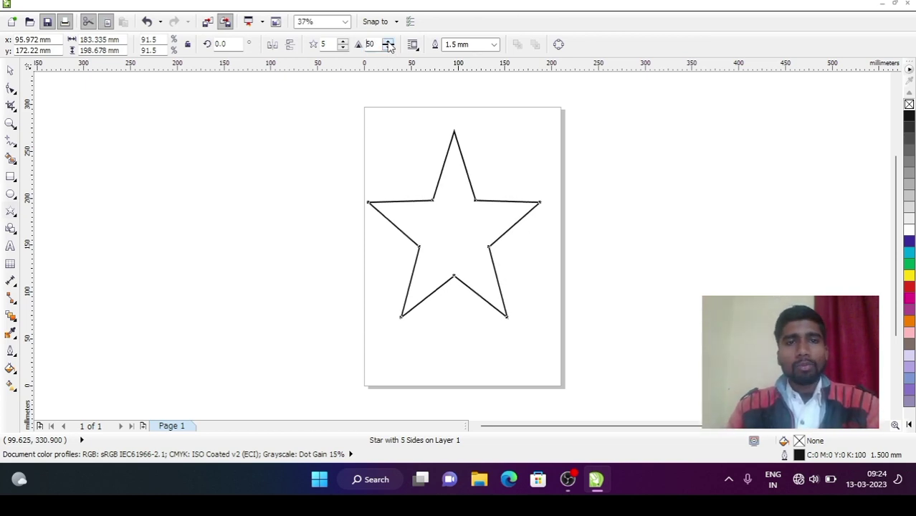
{"action": "left_click", "coordinate": [388, 42]}
{"action": "left_click", "coordinate": [388, 42]}
{"action": "left_click", "coordinate": [388, 43]}
{"action": "left_click", "coordinate": [388, 42]}
{"action": "left_click", "coordinate": [388, 42]}
{"action": "left_click", "coordinate": [387, 42]}
{"action": "scroll", "coordinate": [388, 43], "scroll_direction": "down", "scroll_amount": 8}
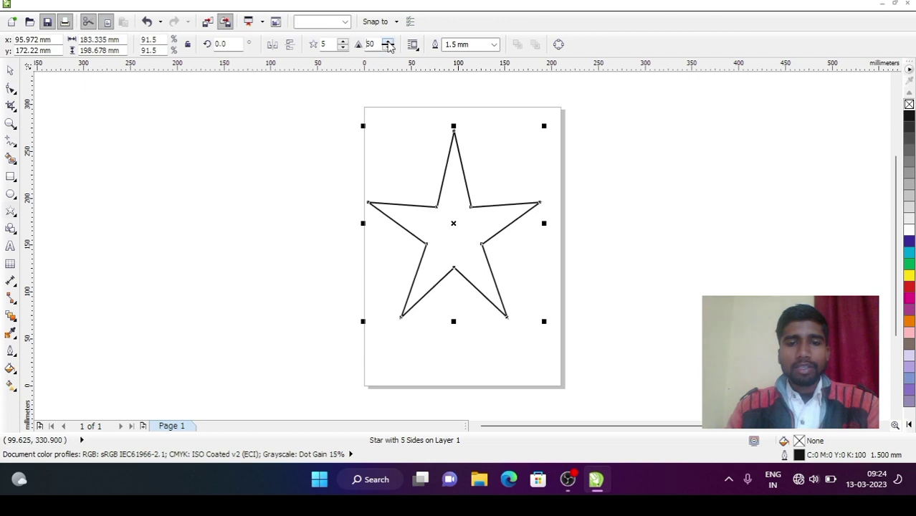
{"action": "left_click", "coordinate": [388, 48]}
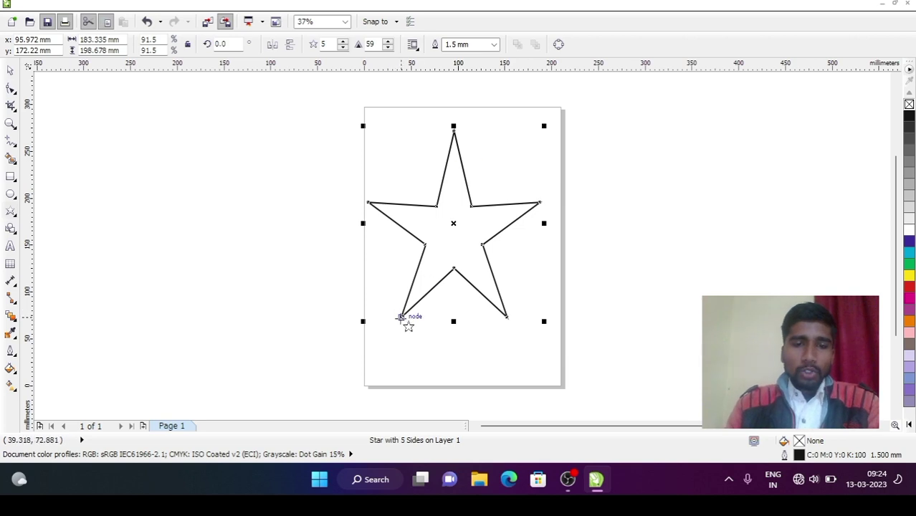
- Convert the star to curves so its nodes can be edited individually
{"action": "left_click", "coordinate": [453, 223]}
{"action": "right_click", "coordinate": [454, 224]}
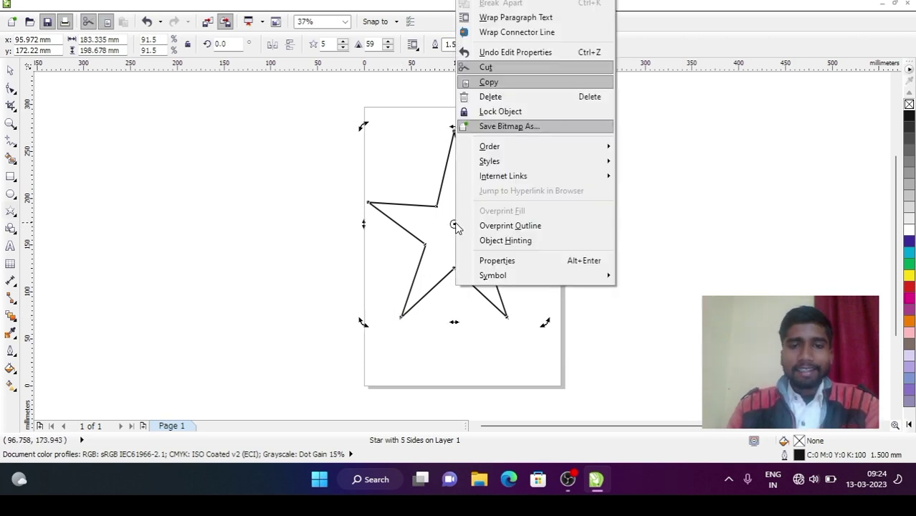
{"action": "left_click", "coordinate": [443, 233]}
{"action": "right_click", "coordinate": [453, 228]}
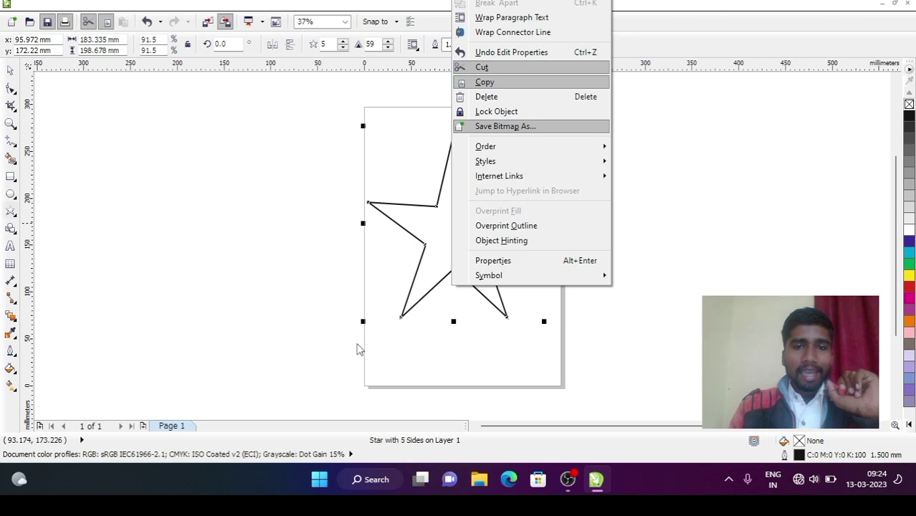
{"action": "left_click", "coordinate": [12, 72]}
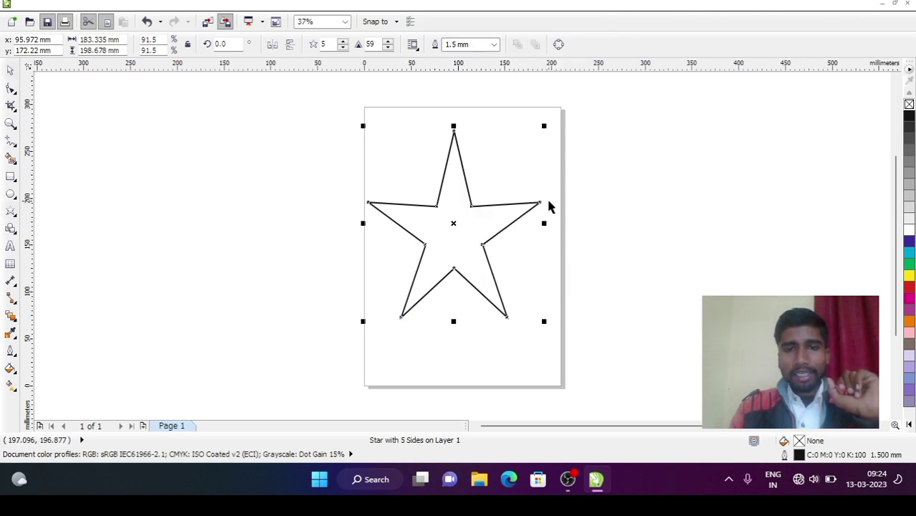
{"action": "right_click", "coordinate": [452, 225]}
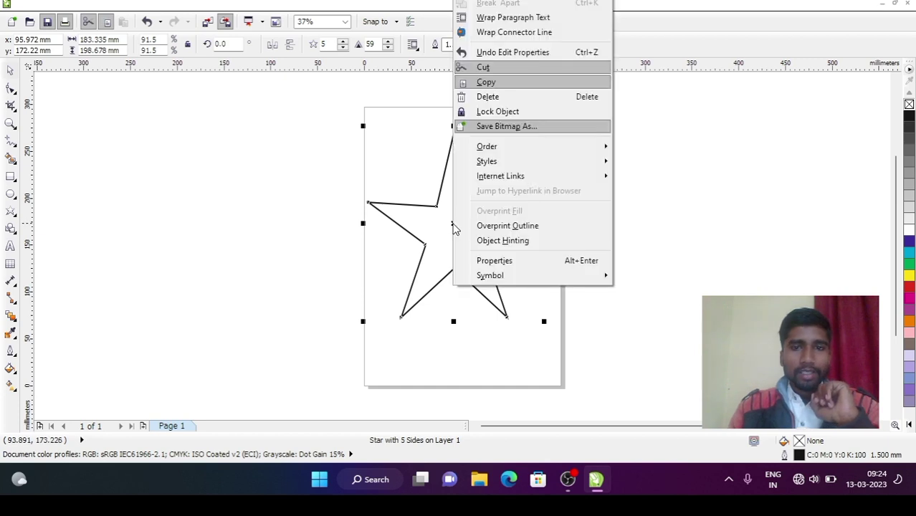
{"action": "key", "text": "ctrl+q"}
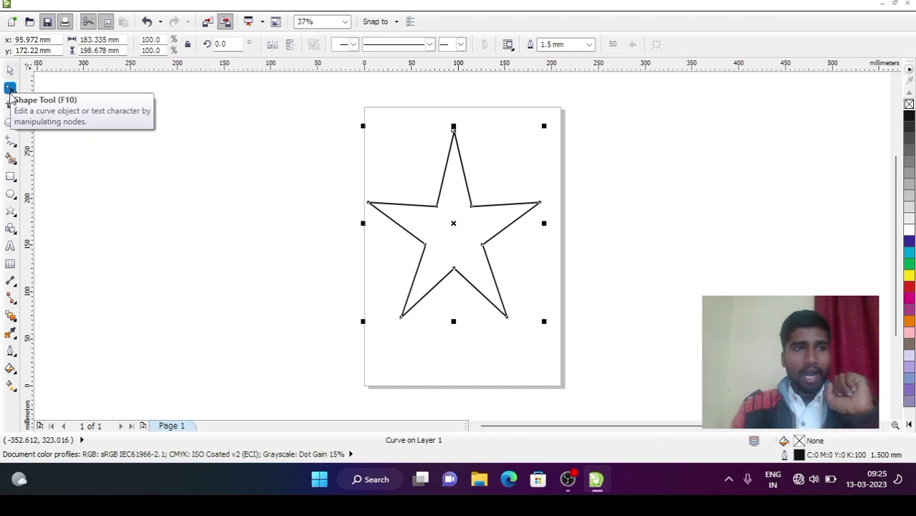
- Using the Shape tool, move the star's lower-left tip node up into the right arm, at about 149, 186 mm
{"action": "left_click", "coordinate": [10, 89]}
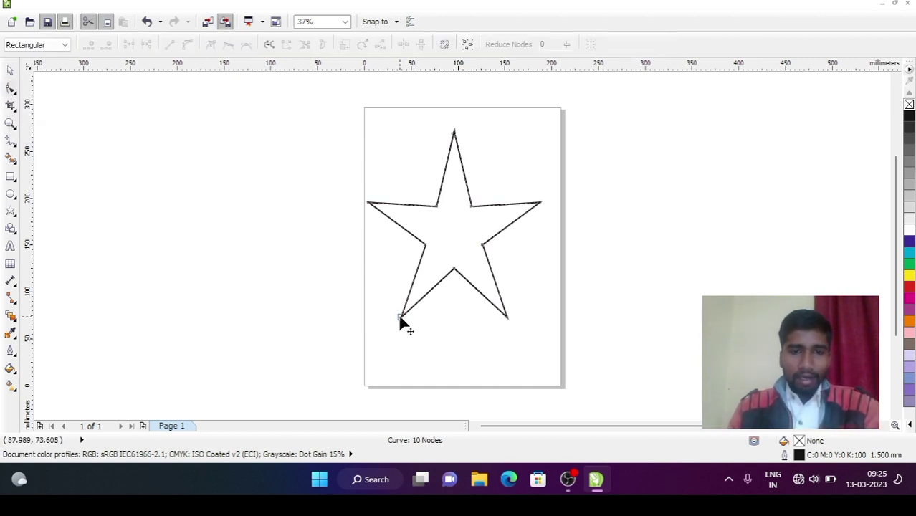
{"action": "left_click_drag", "start_coordinate": [401, 319], "coordinate": [501, 213]}
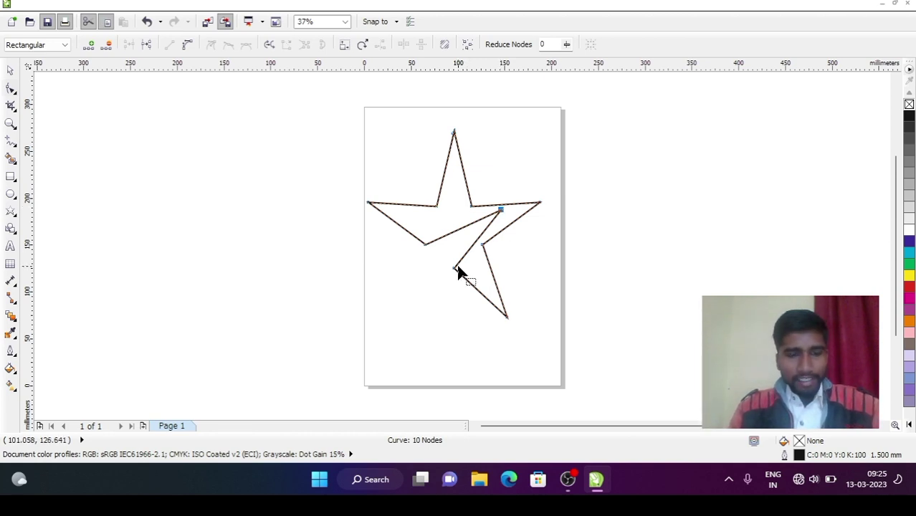
{"action": "key", "text": "ctrl+z"}
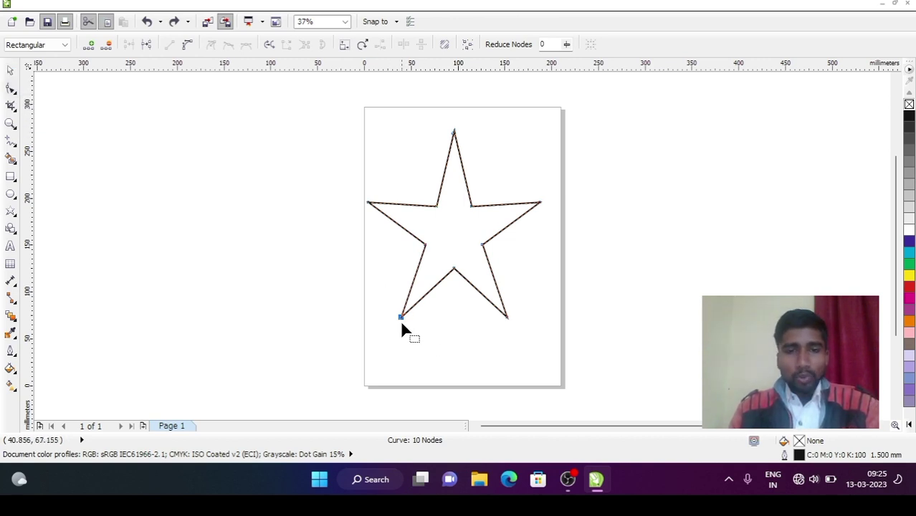
{"action": "left_click_drag", "start_coordinate": [401, 321], "coordinate": [504, 213]}
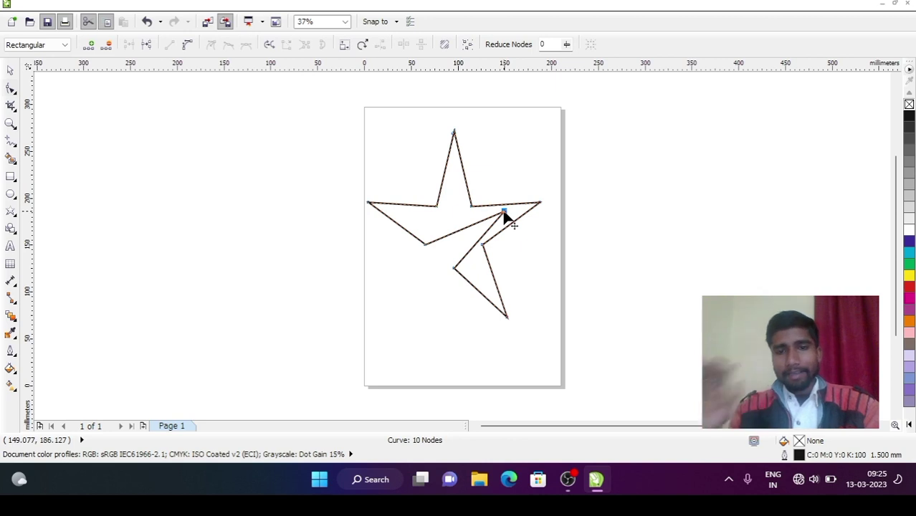
{"action": "left_click", "coordinate": [455, 271]}
{"action": "left_click", "coordinate": [456, 272]}
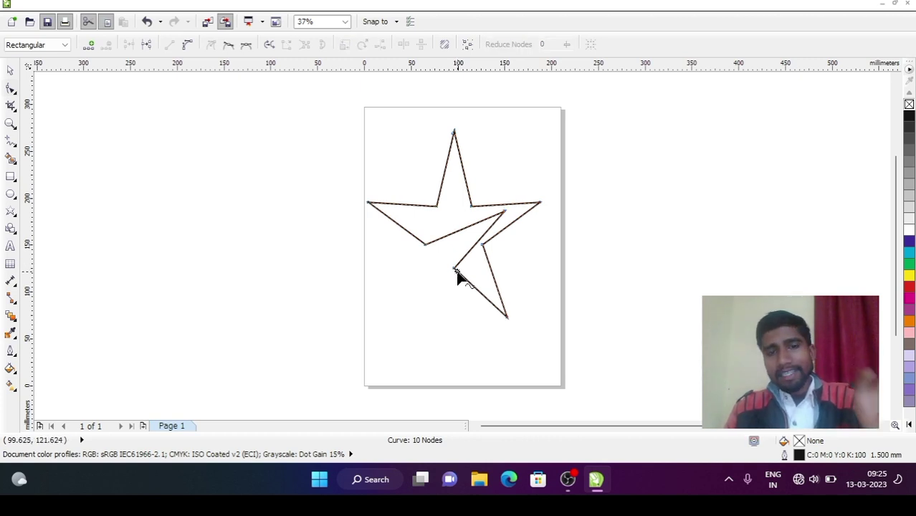
{"action": "right_click", "coordinate": [456, 272]}
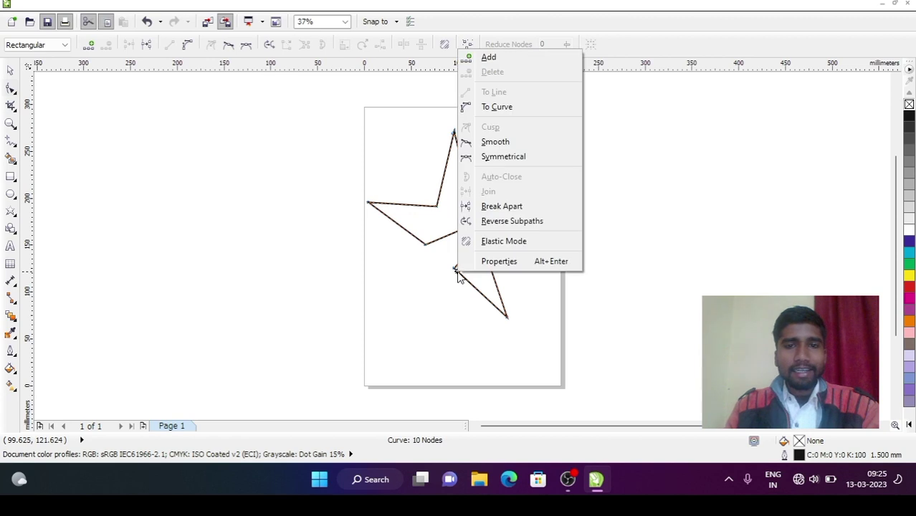
{"action": "left_click", "coordinate": [494, 63]}
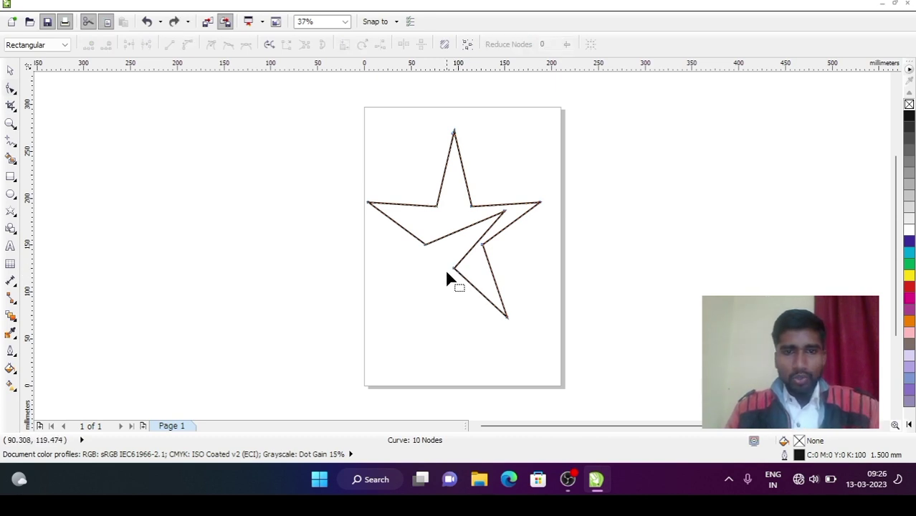
{"action": "left_click_drag", "start_coordinate": [454, 269], "coordinate": [397, 297]}
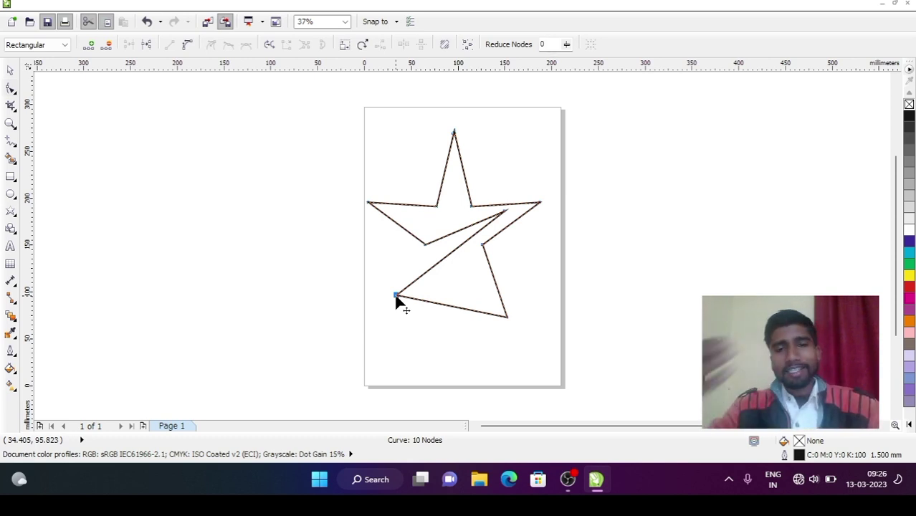
{"action": "key", "text": "ctrl+z"}
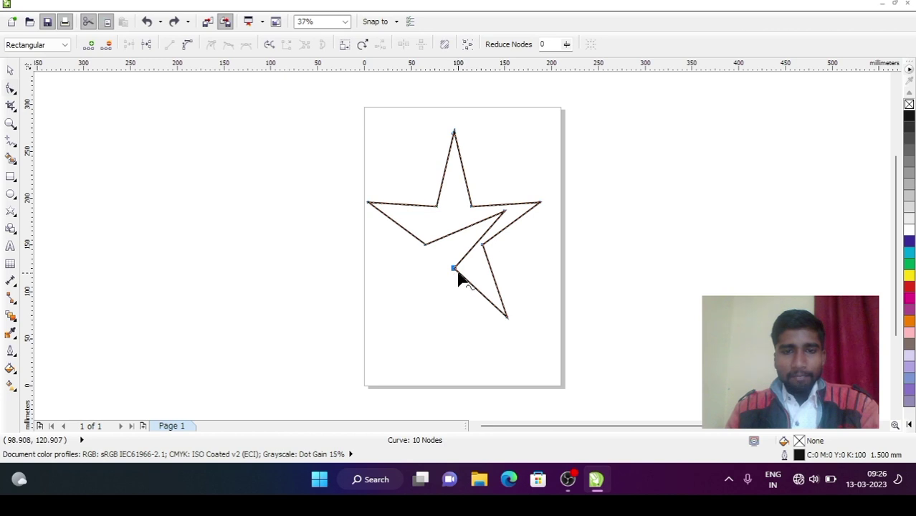
- Add a node beside the star's bottom inner corner and pull the corner node down to the lower left as a new tip
{"action": "left_click_drag", "start_coordinate": [457, 274], "coordinate": [459, 276]}
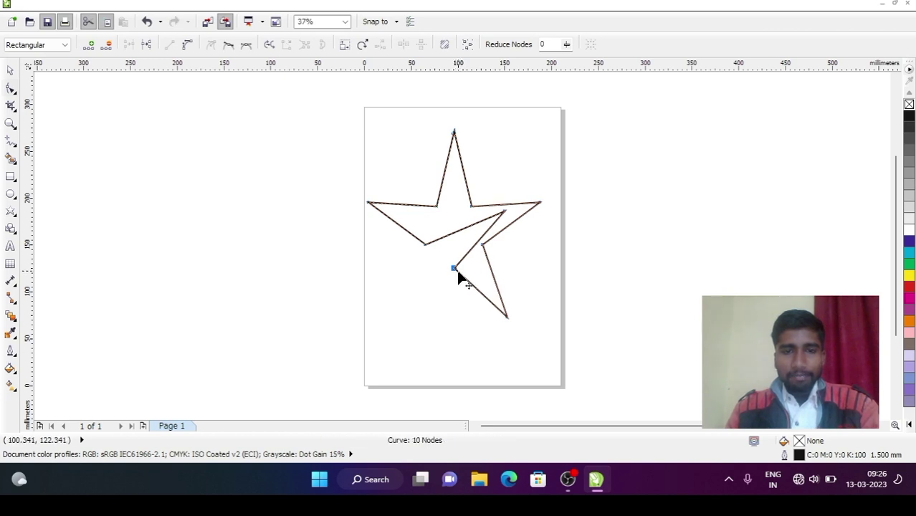
{"action": "right_click", "coordinate": [459, 278]}
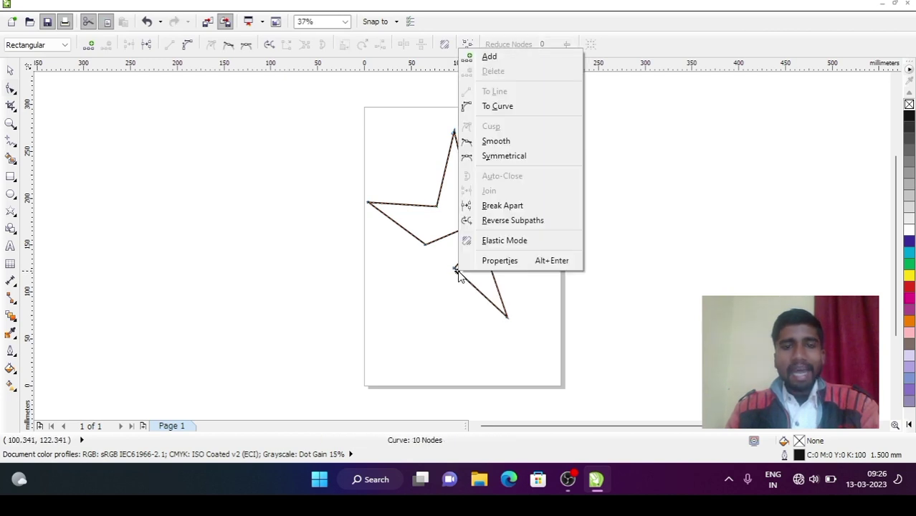
{"action": "left_click", "coordinate": [489, 57]}
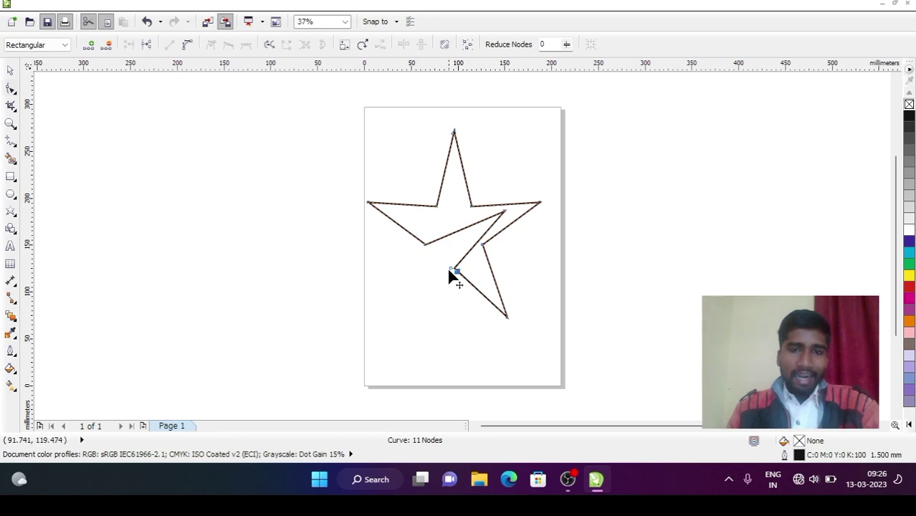
{"action": "left_click_drag", "start_coordinate": [450, 270], "coordinate": [387, 313]}
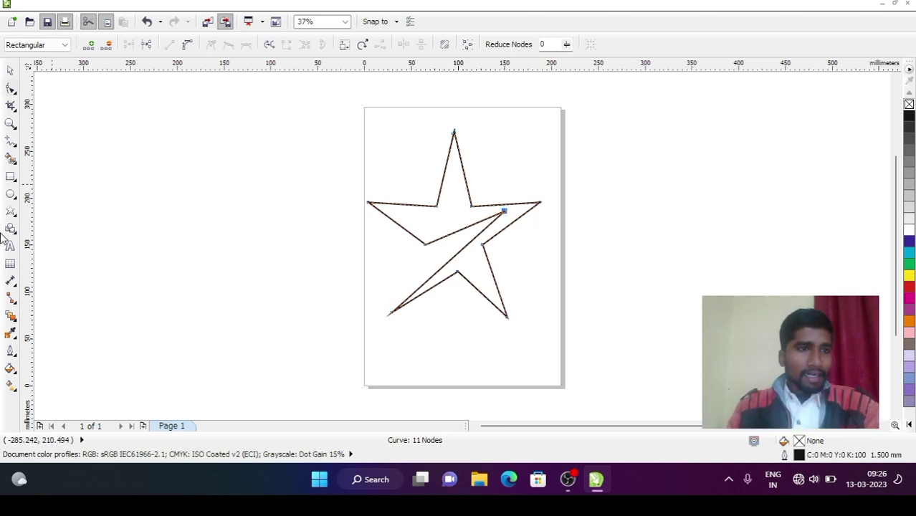
- Move the node inside the right arm farther toward that arm's tip, to about 166, 190 mm
{"action": "left_click", "coordinate": [10, 123]}
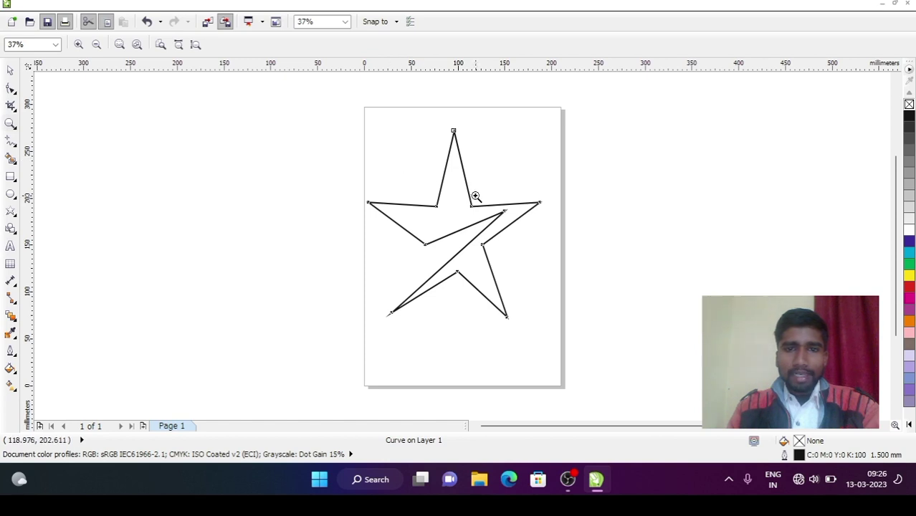
{"action": "left_click_drag", "start_coordinate": [404, 147], "coordinate": [529, 282]}
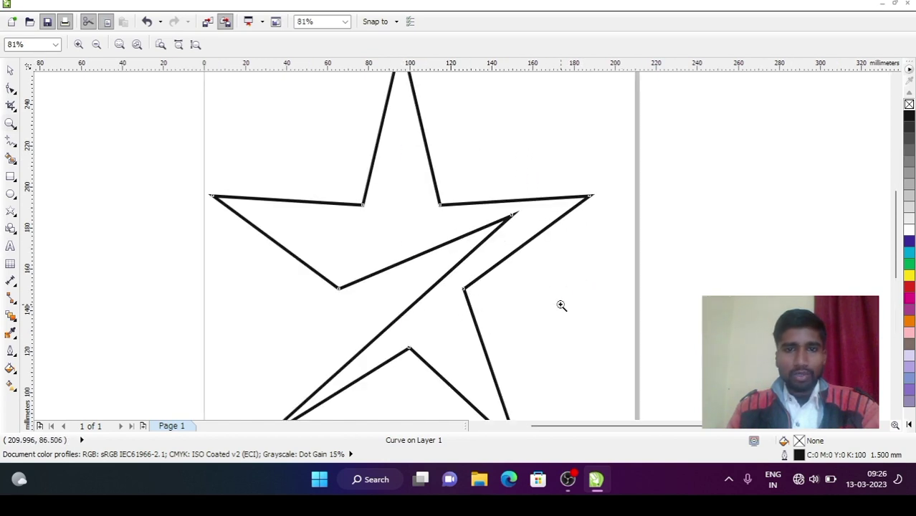
{"action": "left_click", "coordinate": [10, 69]}
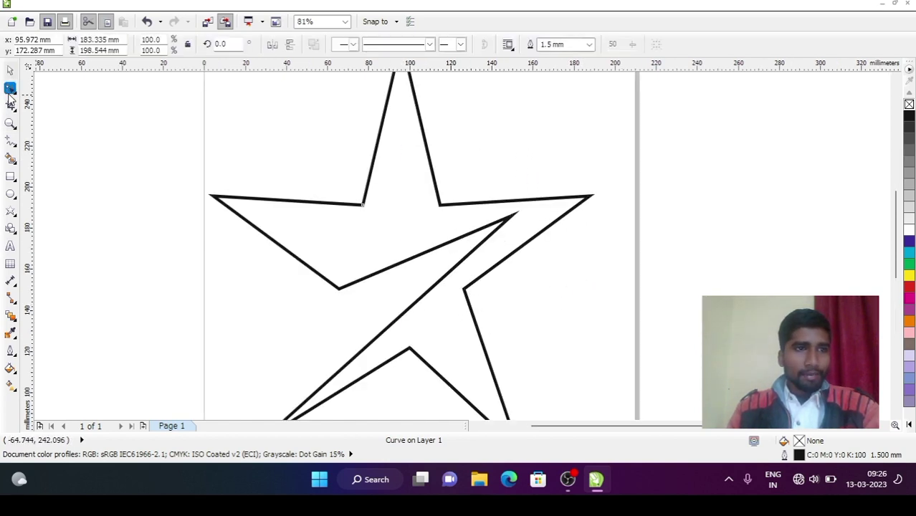
{"action": "left_click", "coordinate": [10, 89]}
{"action": "left_click_drag", "start_coordinate": [515, 213], "coordinate": [545, 209]}
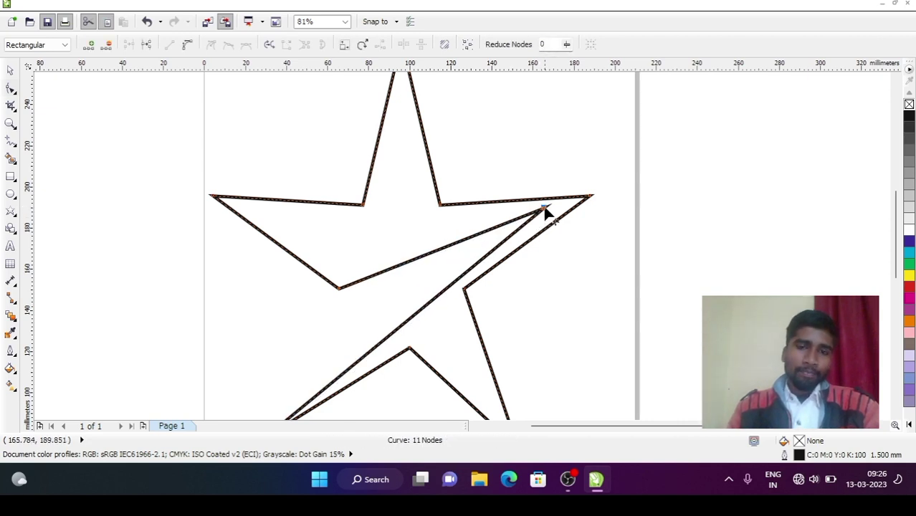
- Convert the long diagonal segment between the right-arm node and the lower-left tip to a curve
{"action": "left_click", "coordinate": [422, 311]}
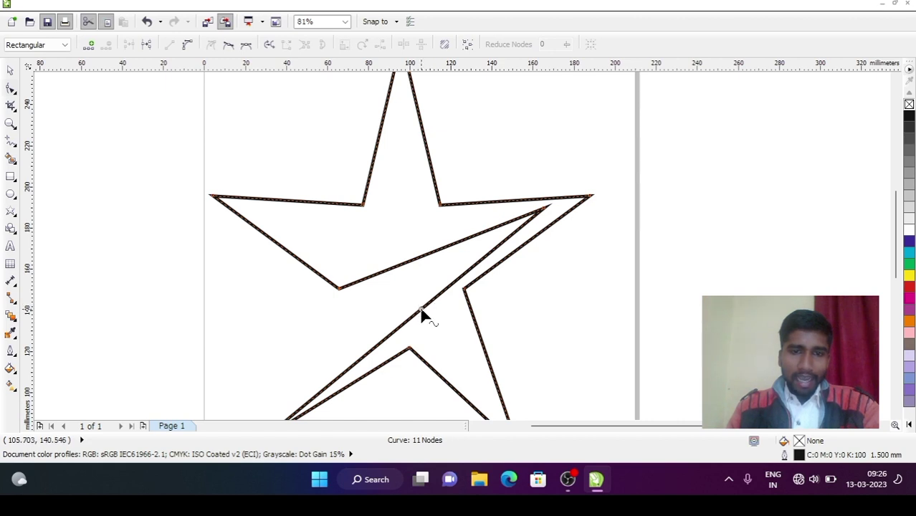
{"action": "right_click", "coordinate": [420, 305]}
{"action": "left_click", "coordinate": [470, 145]}
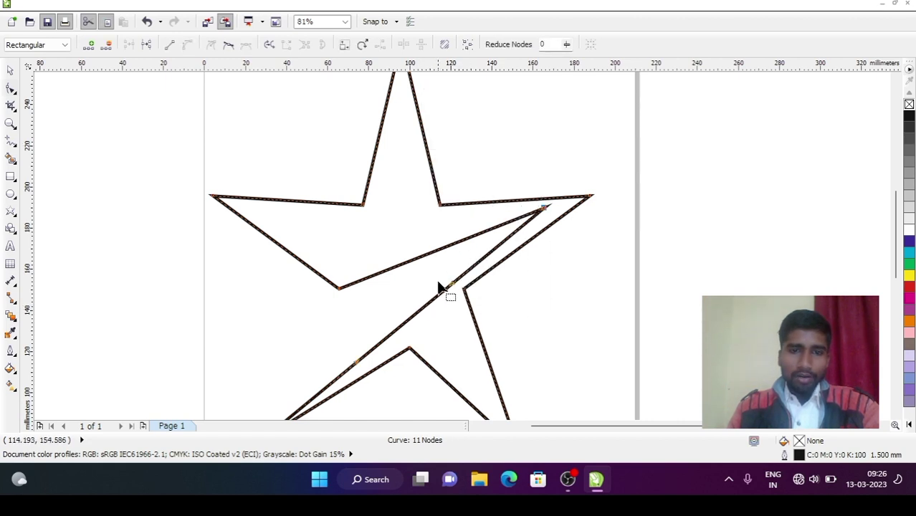
- Bow the long diagonal segment upward, and convert the straight segment above it to a curve with a matching upward arc
{"action": "left_click_drag", "start_coordinate": [424, 313], "coordinate": [412, 296]}
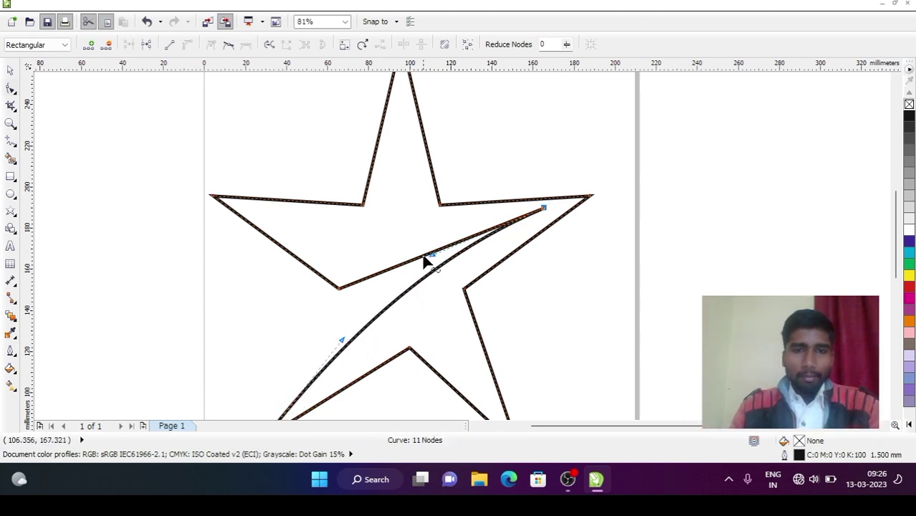
{"action": "right_click", "coordinate": [426, 258]}
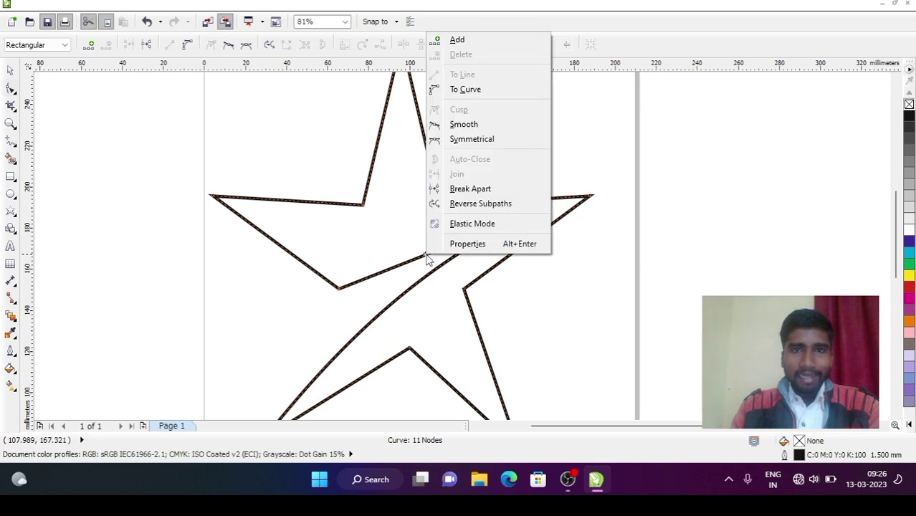
{"action": "left_click", "coordinate": [473, 91]}
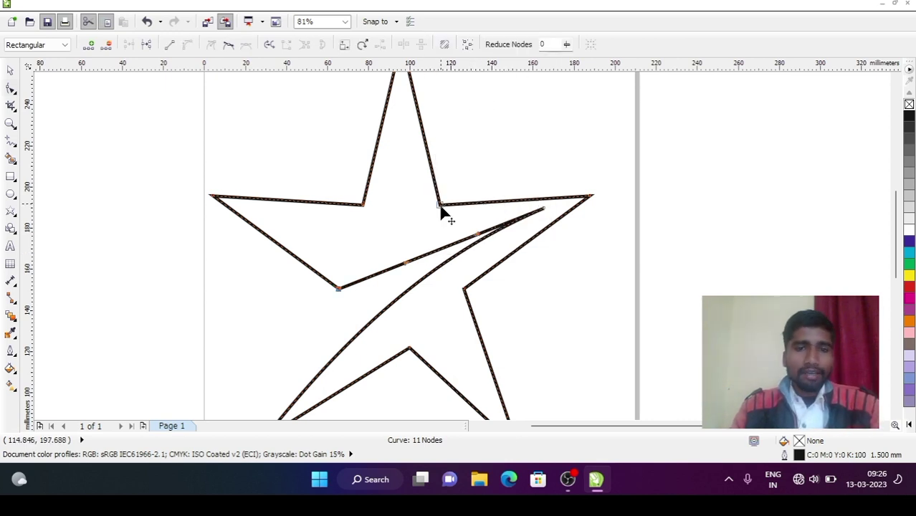
{"action": "mouse_move", "coordinate": [442, 253]}
{"action": "left_mouse_down"}
{"action": "mouse_move", "coordinate": [436, 242]}
{"action": "mouse_move", "coordinate": [439, 261]}
{"action": "left_mouse_up"}
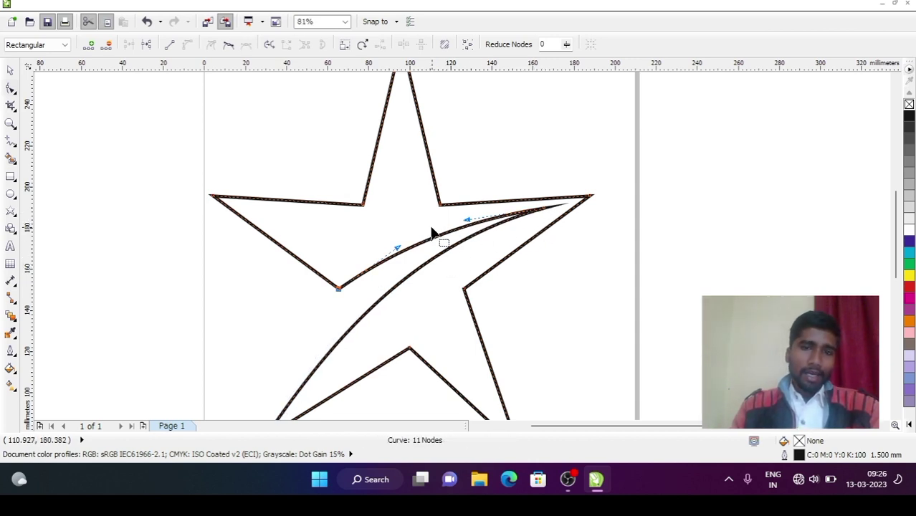
- Refine the upper arc with its control handles and bow the lower arc slightly more to shape a tapering swoosh gap
{"action": "left_click_drag", "start_coordinate": [398, 248], "coordinate": [393, 239]}
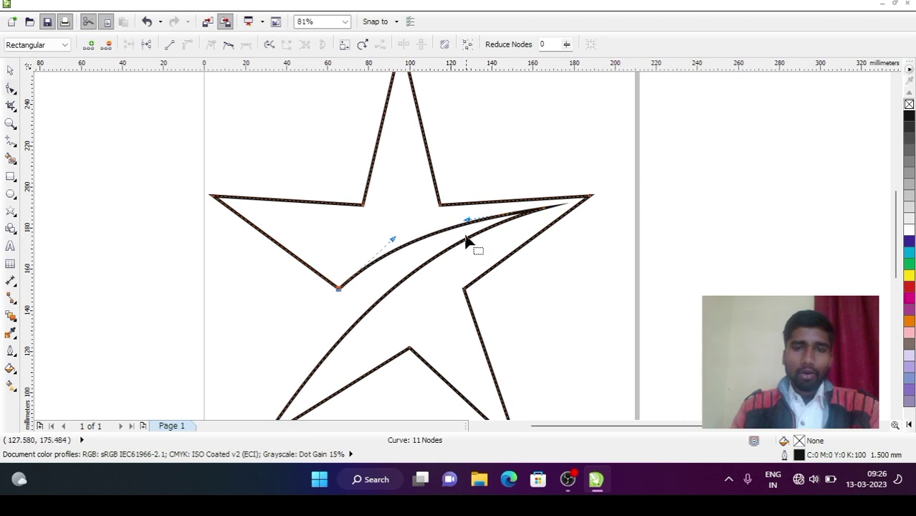
{"action": "left_click_drag", "start_coordinate": [468, 224], "coordinate": [465, 216]}
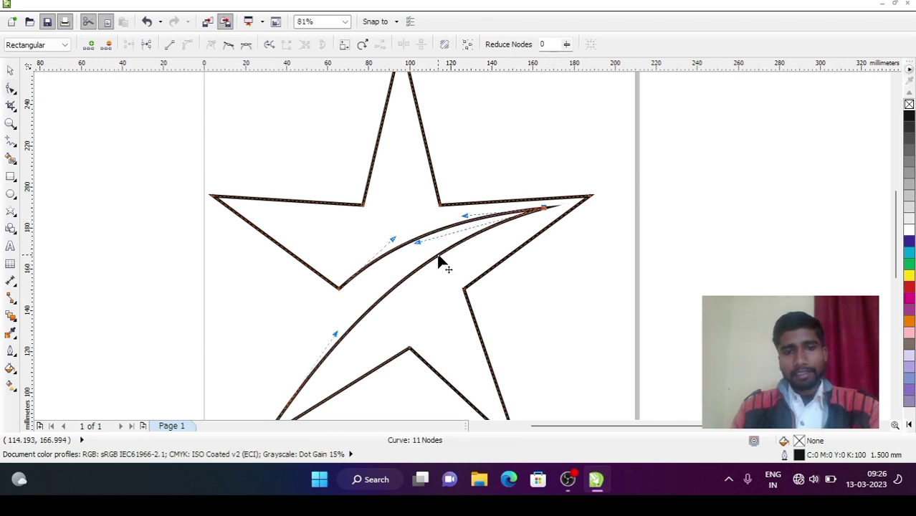
{"action": "key", "text": "Escape"}
{"action": "left_click_drag", "start_coordinate": [401, 291], "coordinate": [394, 283]}
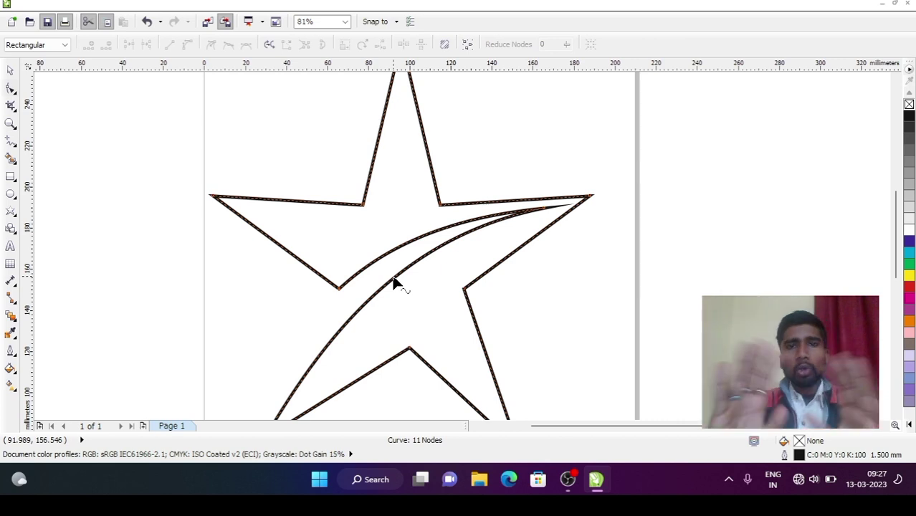
- Select the whole star shape and fill it with yellow (C:0 M:0 Y:100 K:0)
{"action": "left_click", "coordinate": [11, 124]}
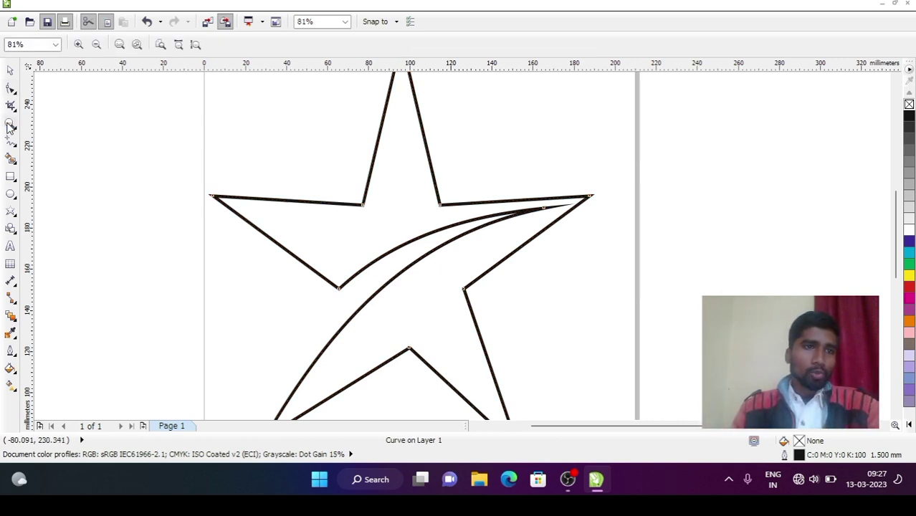
{"action": "left_click", "coordinate": [96, 45]}
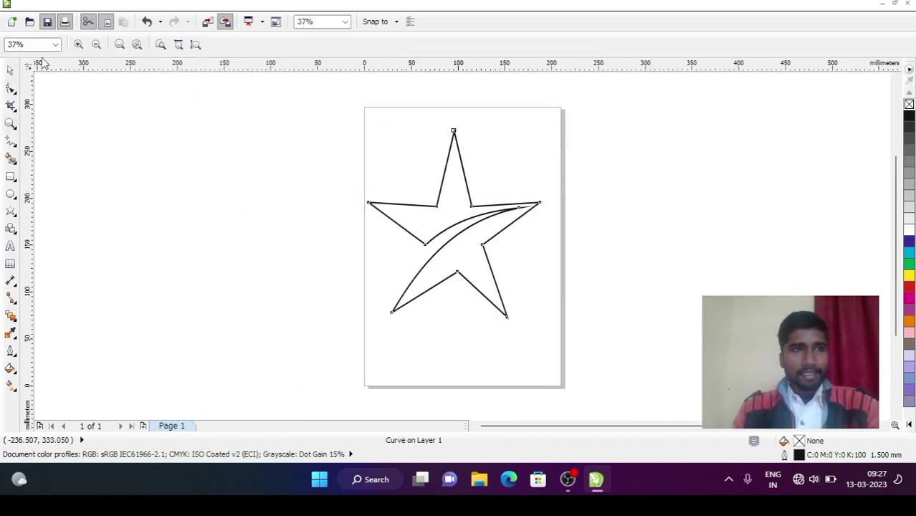
{"action": "left_click", "coordinate": [11, 70]}
{"action": "left_click", "coordinate": [532, 239]}
{"action": "left_click", "coordinate": [441, 196]}
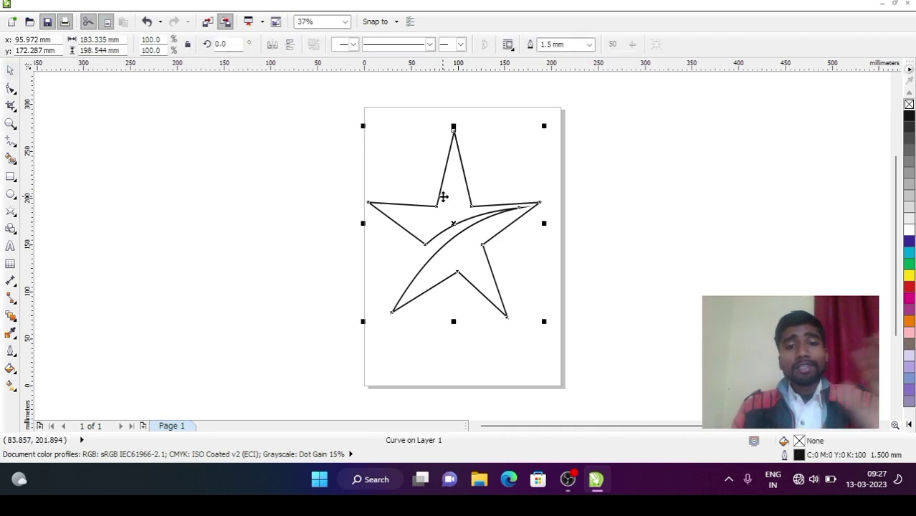
{"action": "left_click", "coordinate": [618, 259]}
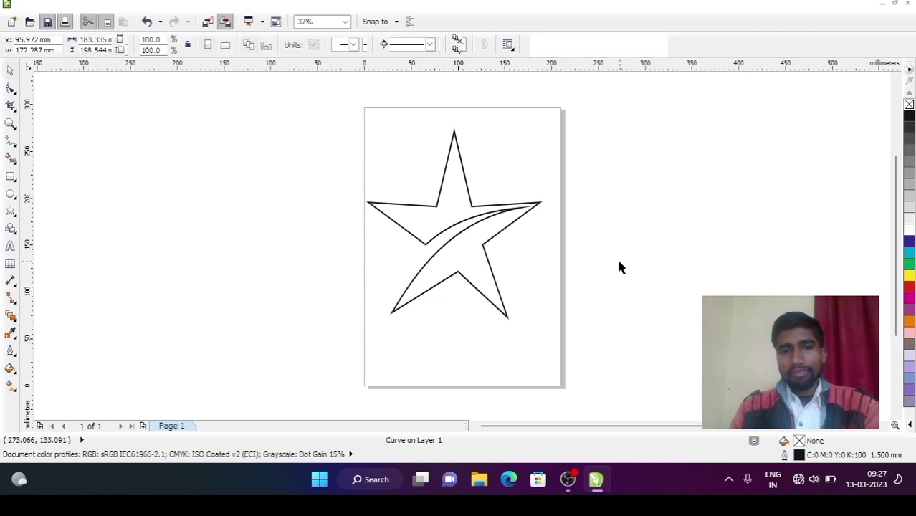
{"action": "left_click", "coordinate": [448, 208]}
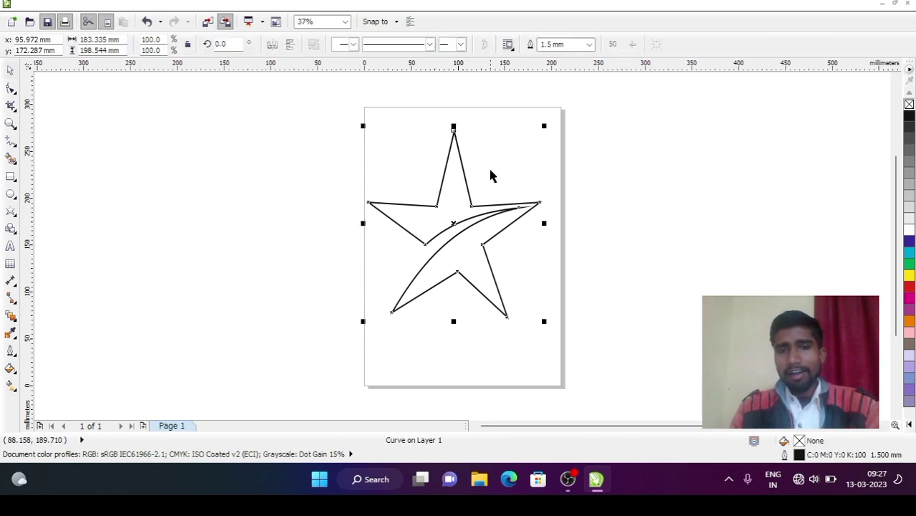
{"action": "left_click", "coordinate": [908, 276]}
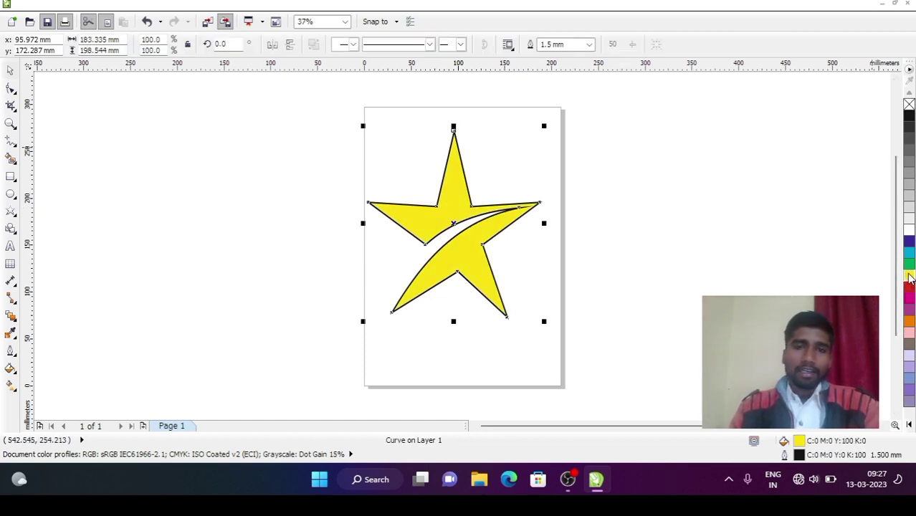
- Scale the yellow star to about 162 mm wide and position it in the upper part of the page
{"action": "left_click_drag", "start_coordinate": [544, 127], "coordinate": [504, 157]}
{"action": "left_click_drag", "start_coordinate": [436, 238], "coordinate": [452, 178]}
{"action": "left_click_drag", "start_coordinate": [519, 262], "coordinate": [547, 285]}
{"action": "left_click_drag", "start_coordinate": [481, 230], "coordinate": [487, 230]}
{"action": "left_click", "coordinate": [644, 271]}
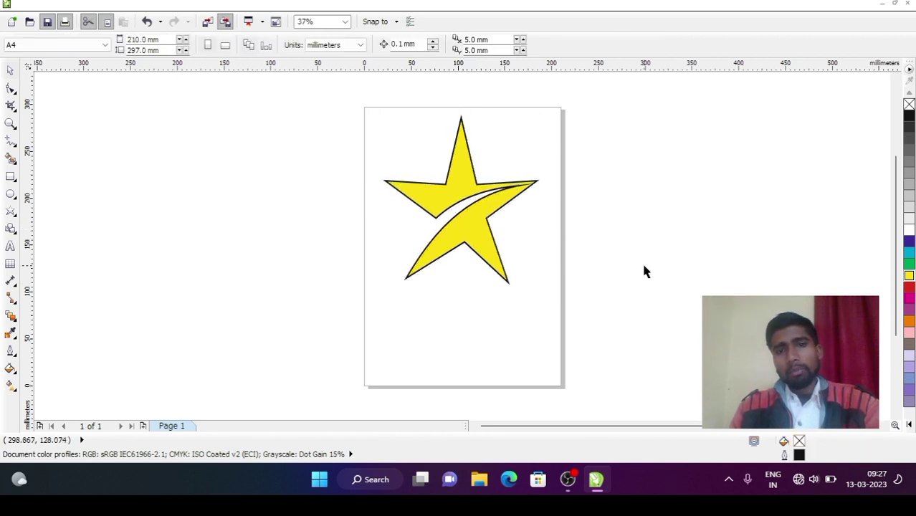
- Add the artistic text STAR in 72 pt Arial on the empty area left of the page
{"action": "left_click", "coordinate": [9, 248]}
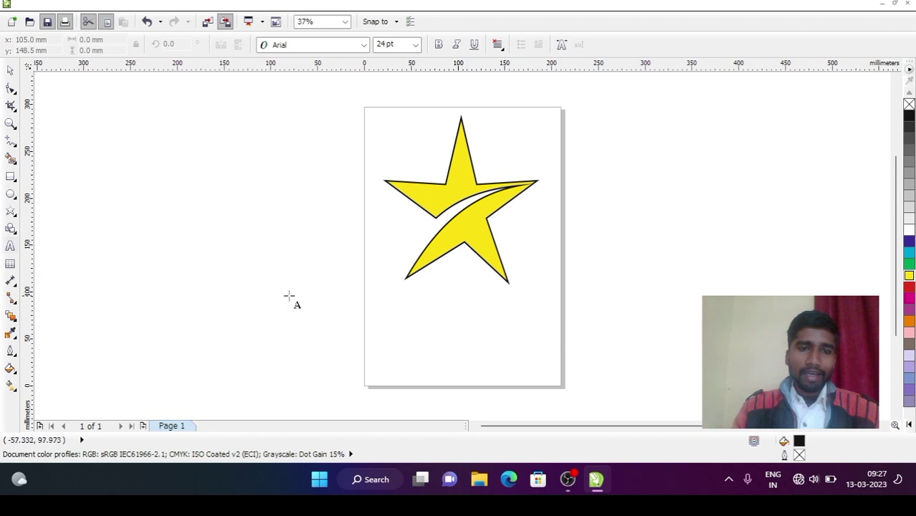
{"action": "left_click", "coordinate": [185, 284]}
{"action": "type", "text": "star"}
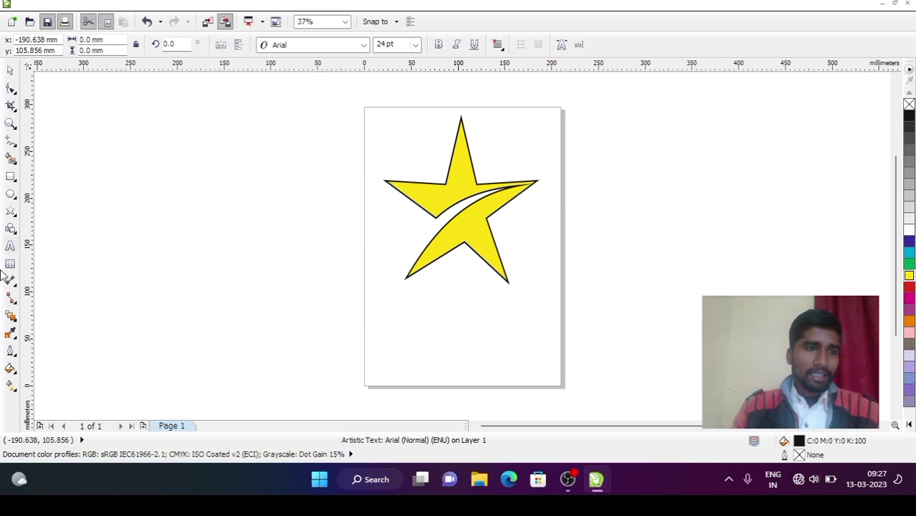
{"action": "left_click", "coordinate": [416, 45]}
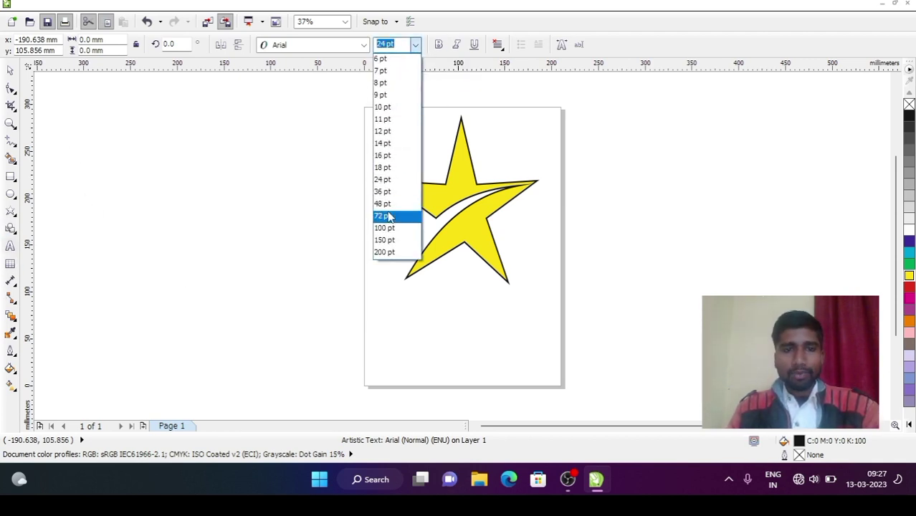
{"action": "left_click", "coordinate": [379, 214]}
{"action": "left_click", "coordinate": [194, 267]}
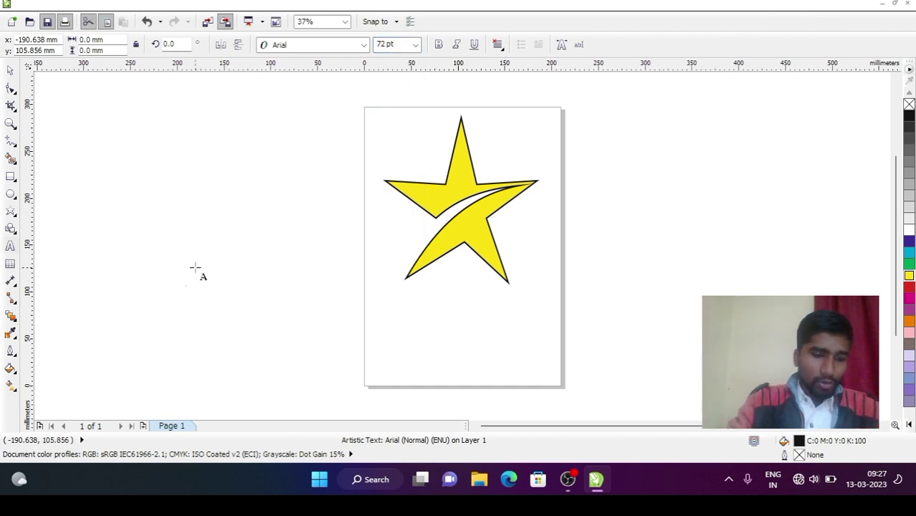
{"action": "type", "text": "St"}
{"action": "key", "text": "BackSpace"}
{"action": "key", "text": "BackSpace"}
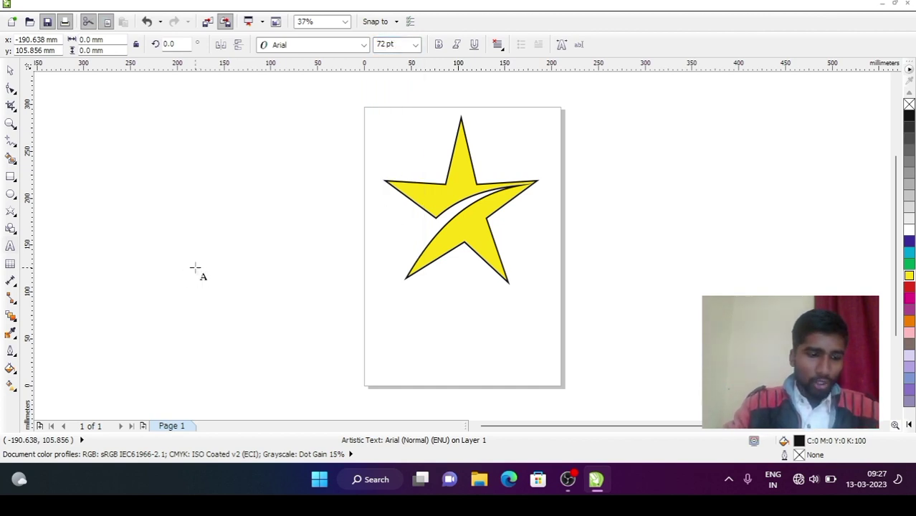
{"action": "type", "text": "STAR"}
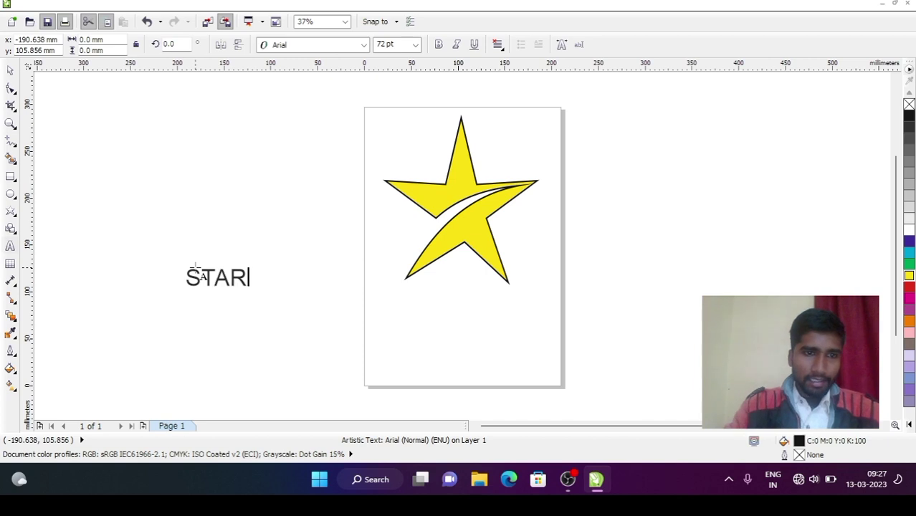
- Enlarge the STAR text to about 131 pt and make it bold
{"action": "left_click", "coordinate": [10, 70]}
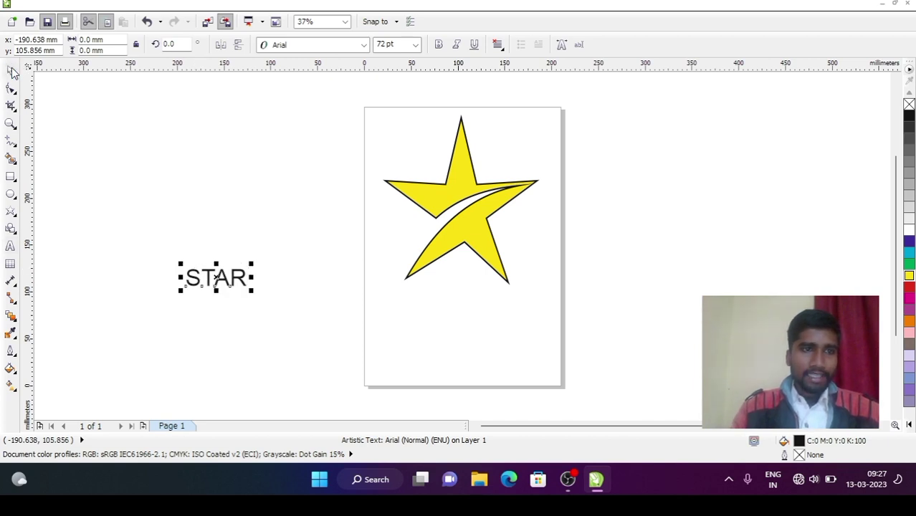
{"action": "left_click_drag", "start_coordinate": [253, 289], "coordinate": [302, 317]}
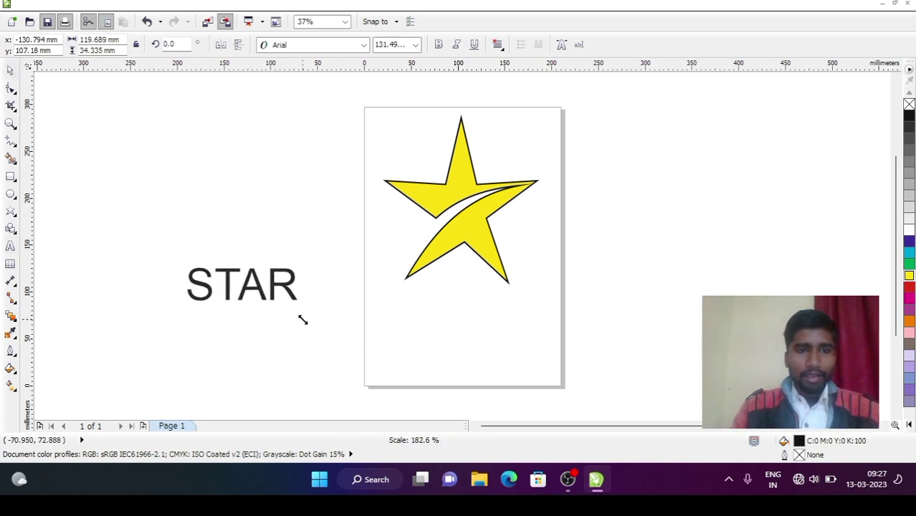
{"action": "left_click", "coordinate": [440, 45]}
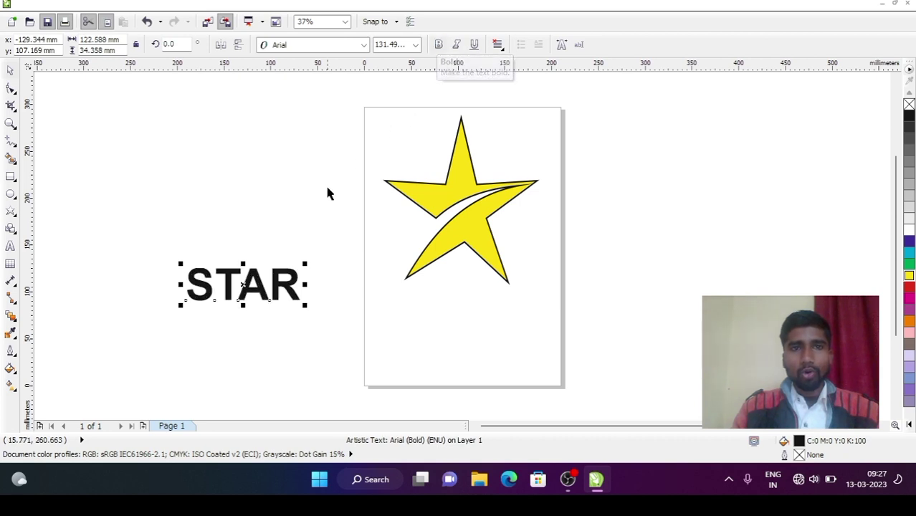
- Place the STAR text centred beneath the star at about 29 mm high and fill it red
{"action": "left_click_drag", "start_coordinate": [252, 282], "coordinate": [468, 302]}
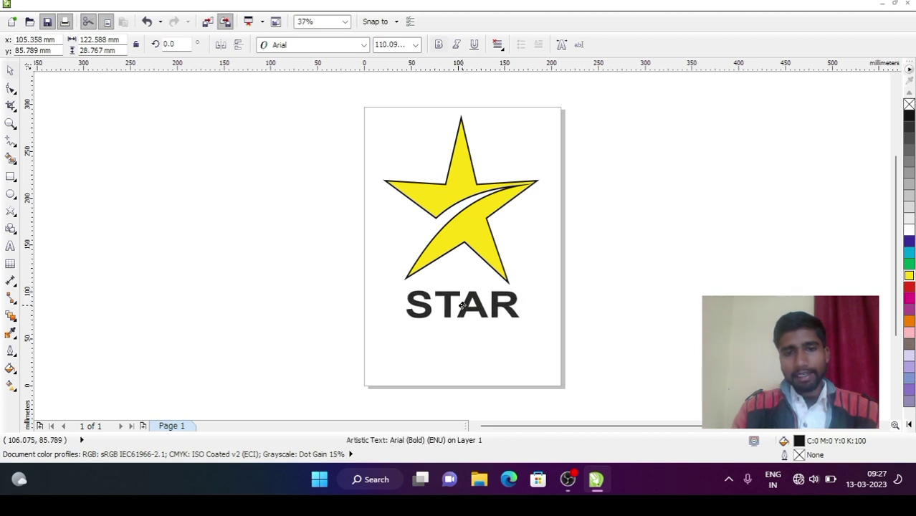
{"action": "left_click", "coordinate": [562, 301]}
{"action": "left_click", "coordinate": [502, 302]}
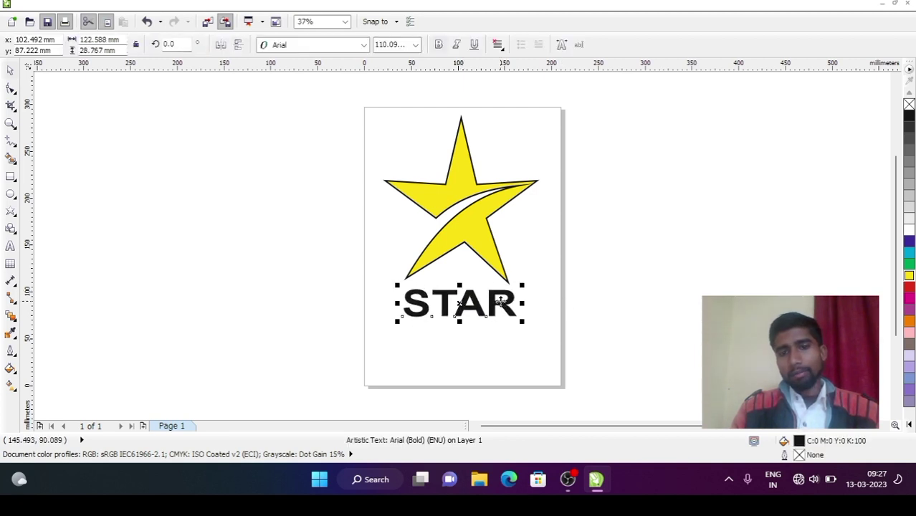
{"action": "left_click", "coordinate": [910, 287]}
{"action": "left_click", "coordinate": [642, 270]}
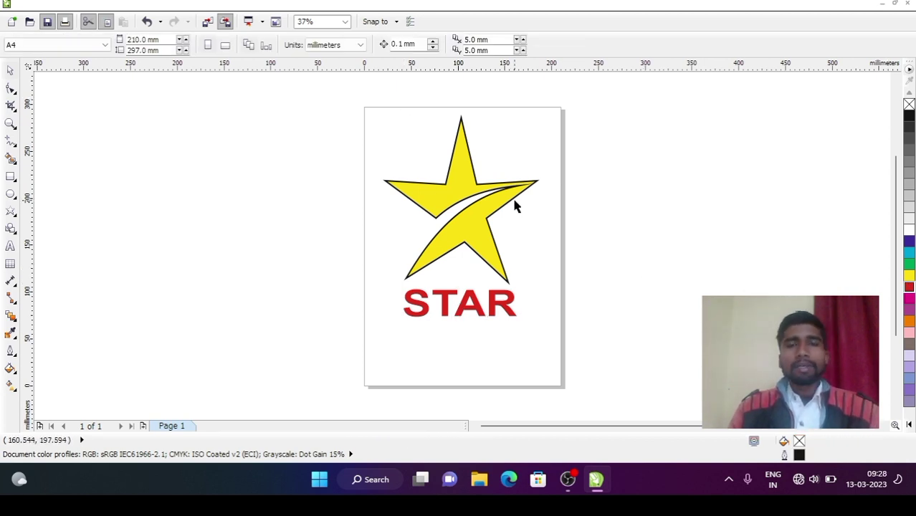
- Try several outline colours on the STAR text and settle on a green hairline outline (C:100 M:0 Y:100 K:0)
{"action": "left_click", "coordinate": [452, 231]}
{"action": "left_click", "coordinate": [464, 310]}
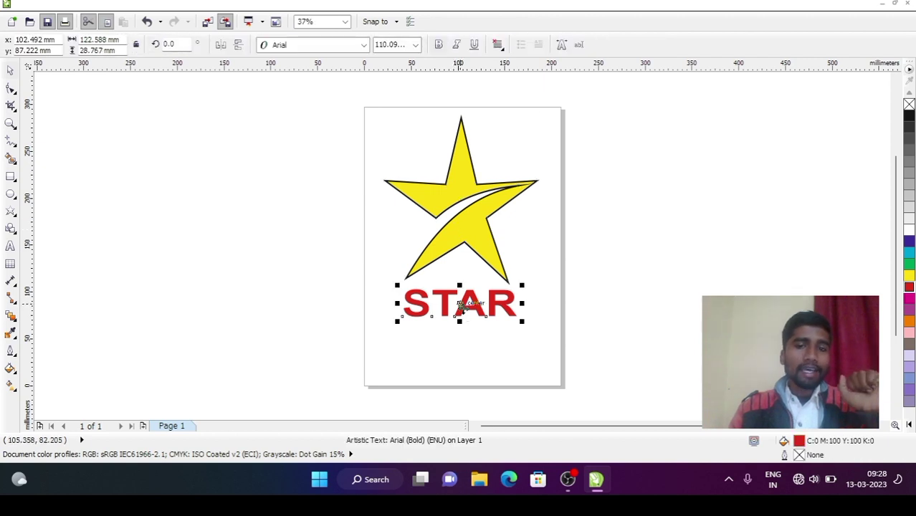
{"action": "right_click", "coordinate": [910, 266]}
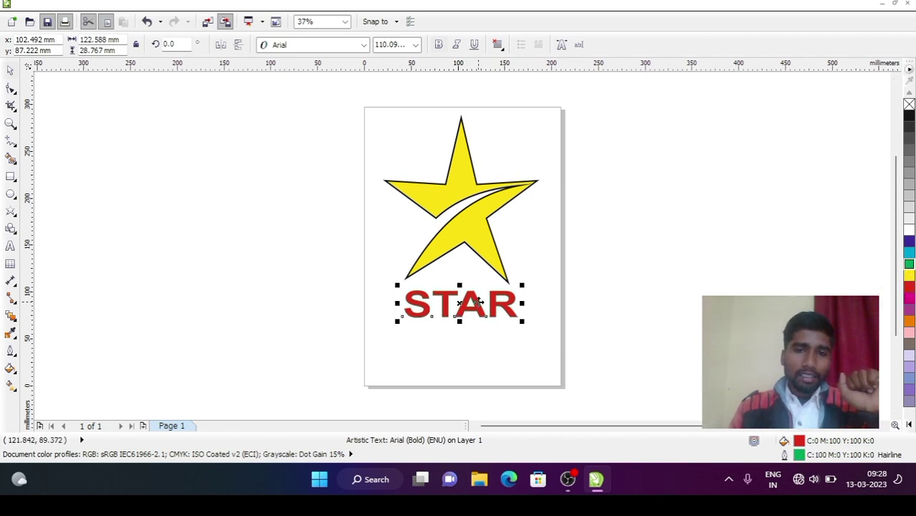
{"action": "right_click", "coordinate": [909, 241]}
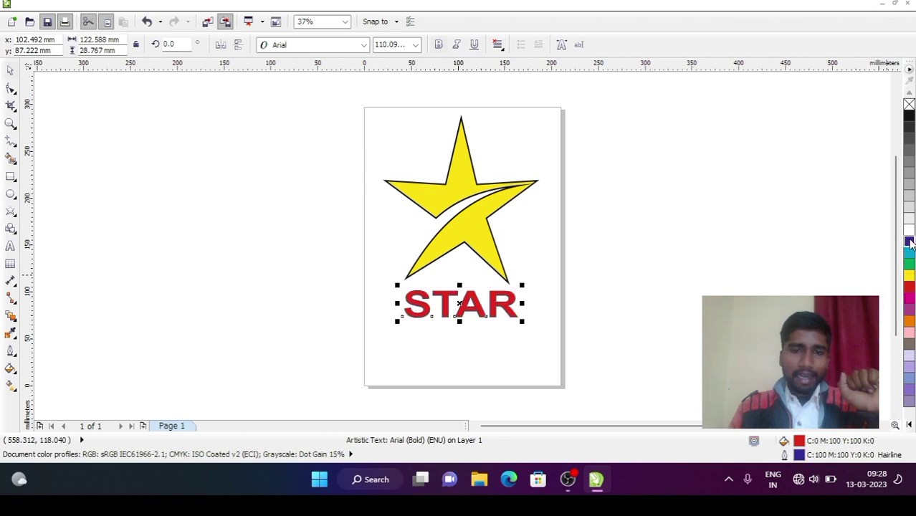
{"action": "right_click", "coordinate": [910, 278]}
{"action": "right_click", "coordinate": [908, 265]}
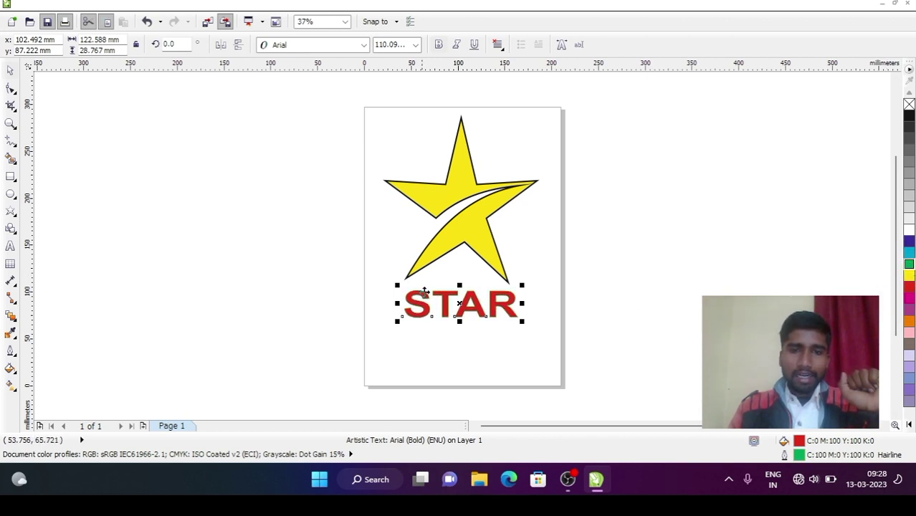
{"action": "left_click", "coordinate": [579, 229]}
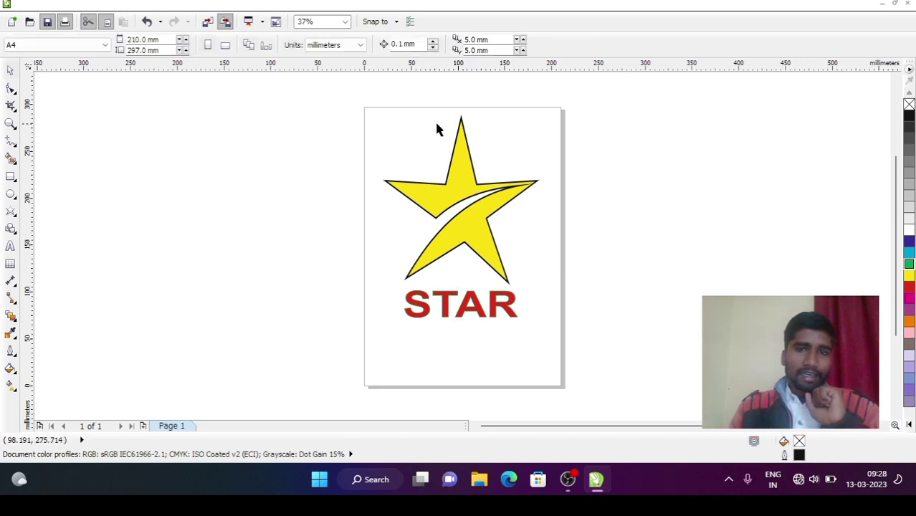
- Group the star with the STAR text and ungroup them again
{"action": "left_click_drag", "start_coordinate": [365, 98], "coordinate": [572, 344]}
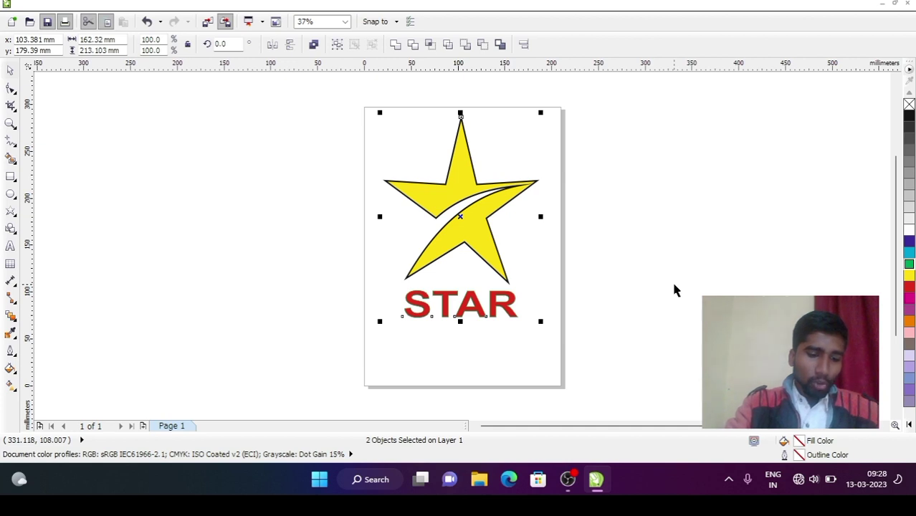
{"action": "key", "text": "ctrl+g"}
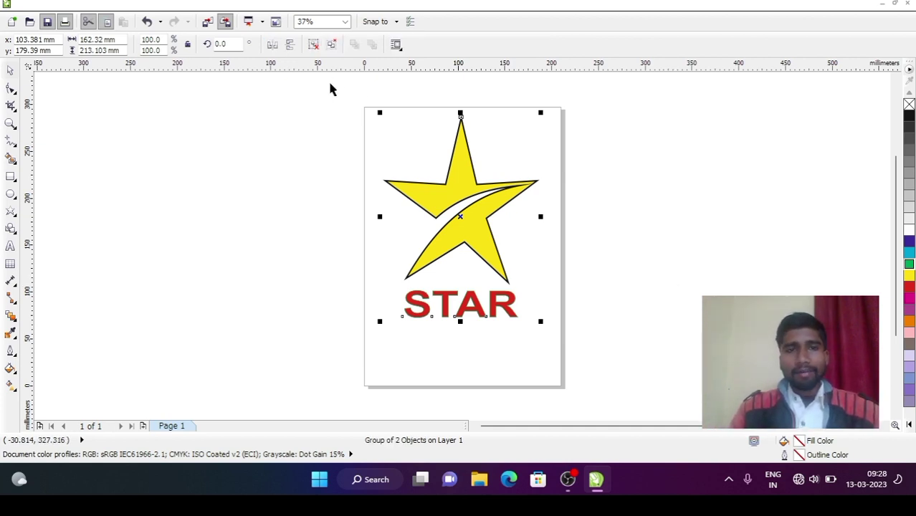
{"action": "left_click_drag", "start_coordinate": [377, 92], "coordinate": [584, 353]}
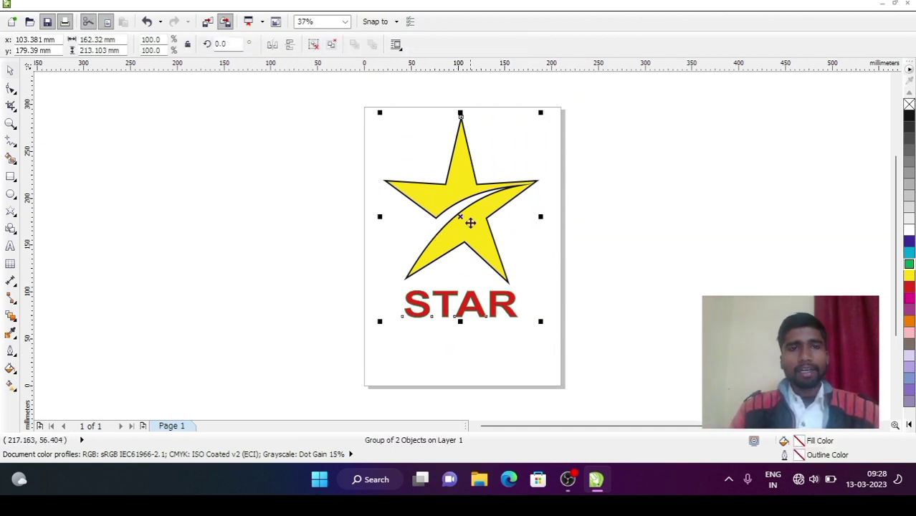
{"action": "left_click", "coordinate": [313, 46]}
{"action": "left_click", "coordinate": [421, 129]}
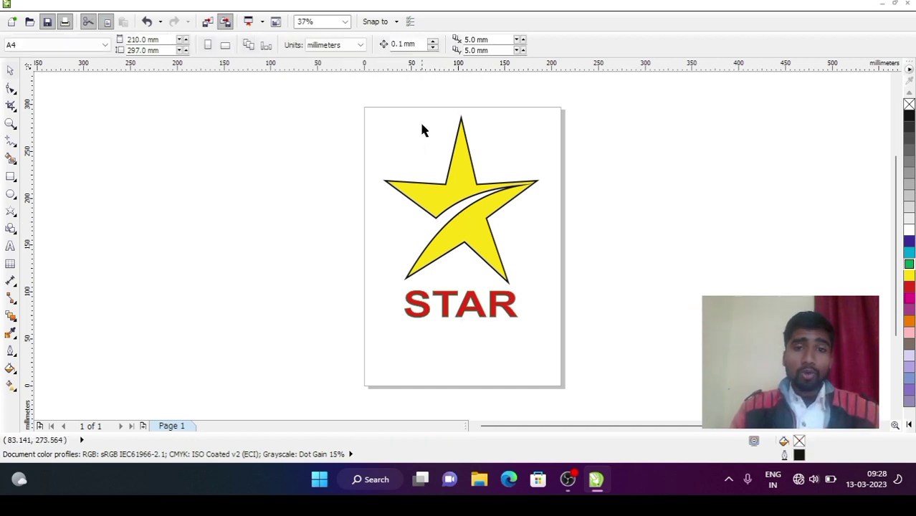
- Select both the star and the STAR text and combine them into one group
{"action": "left_click_drag", "start_coordinate": [367, 98], "coordinate": [586, 364]}
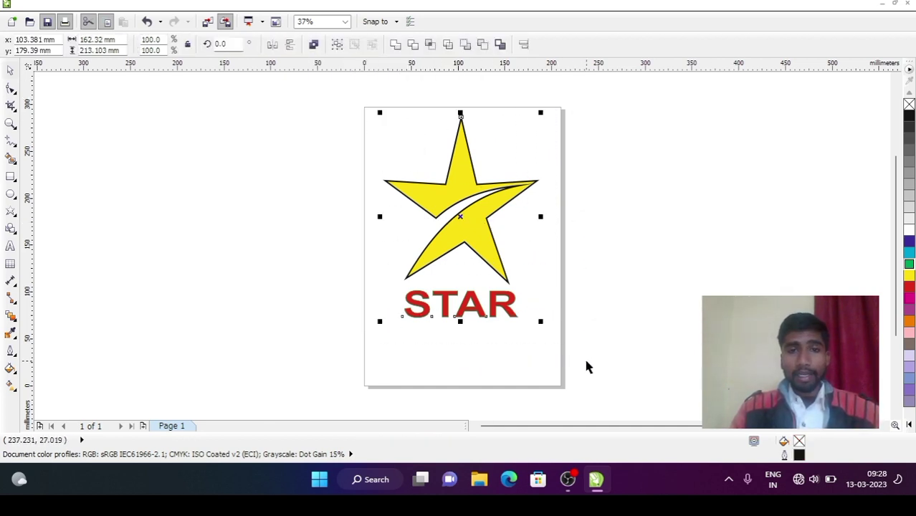
{"action": "left_click", "coordinate": [339, 45]}
{"action": "left_click", "coordinate": [636, 212]}
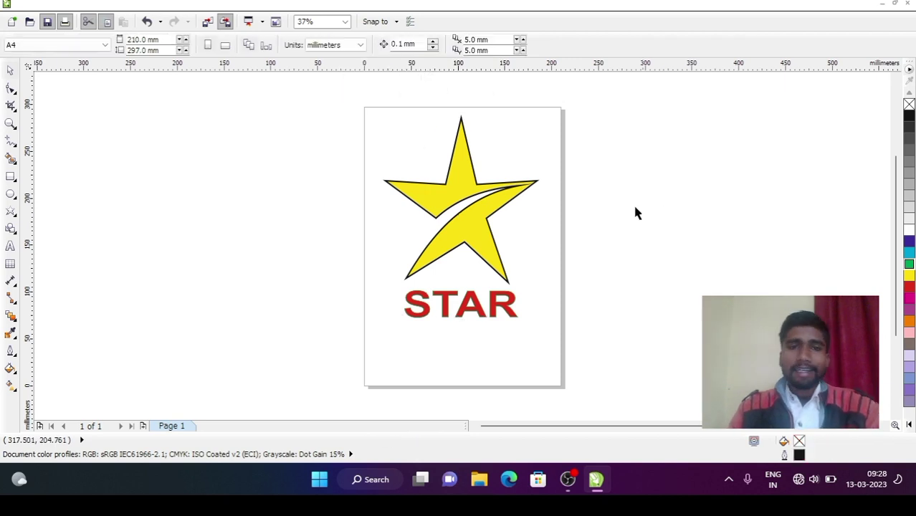
- Move the grouped logo down and to the left, and back up into the upper part of the page
{"action": "left_click_drag", "start_coordinate": [477, 187], "coordinate": [456, 186]}
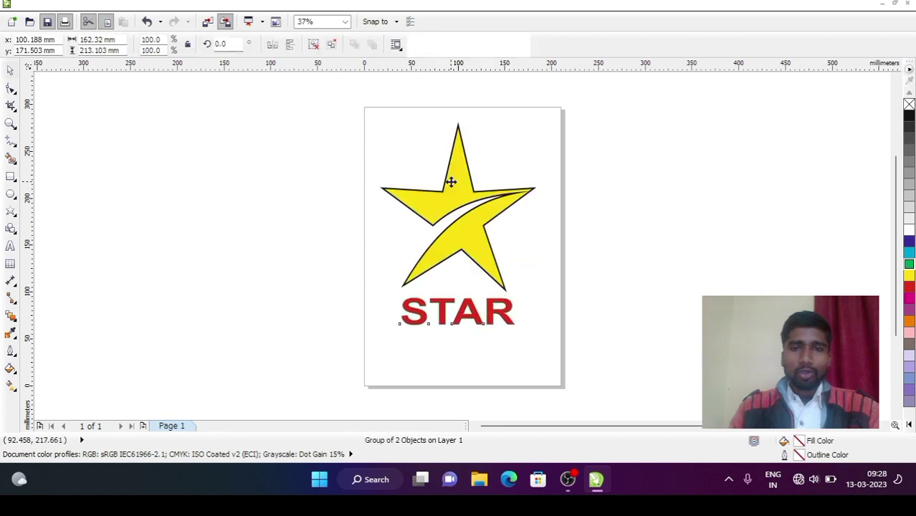
{"action": "left_click", "coordinate": [696, 192]}
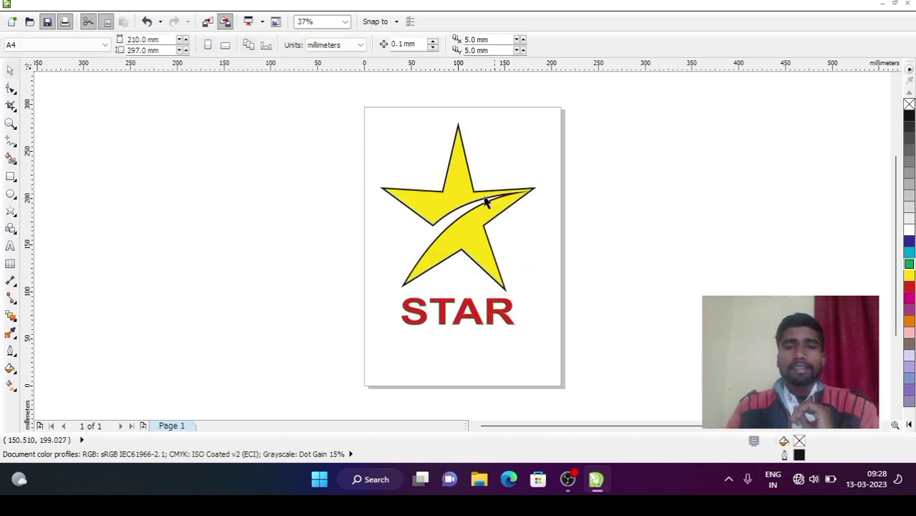
{"action": "left_click_drag", "start_coordinate": [467, 195], "coordinate": [473, 187]}
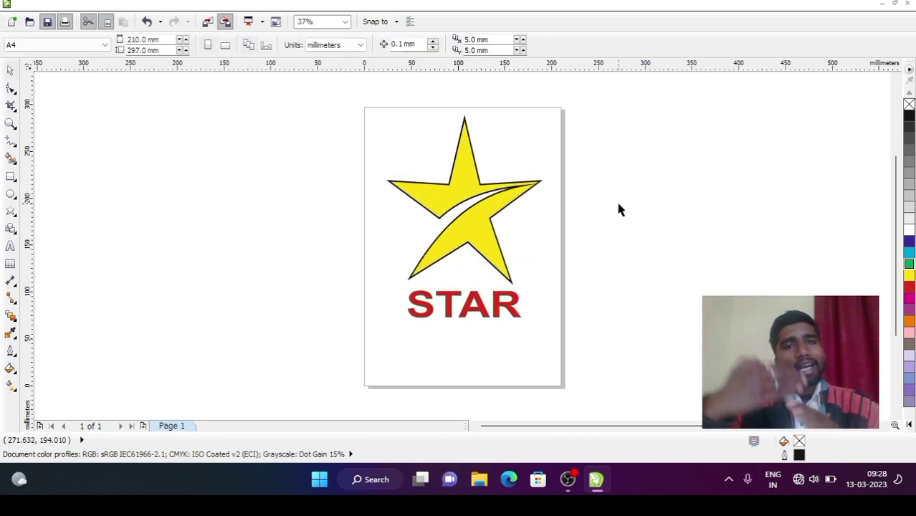